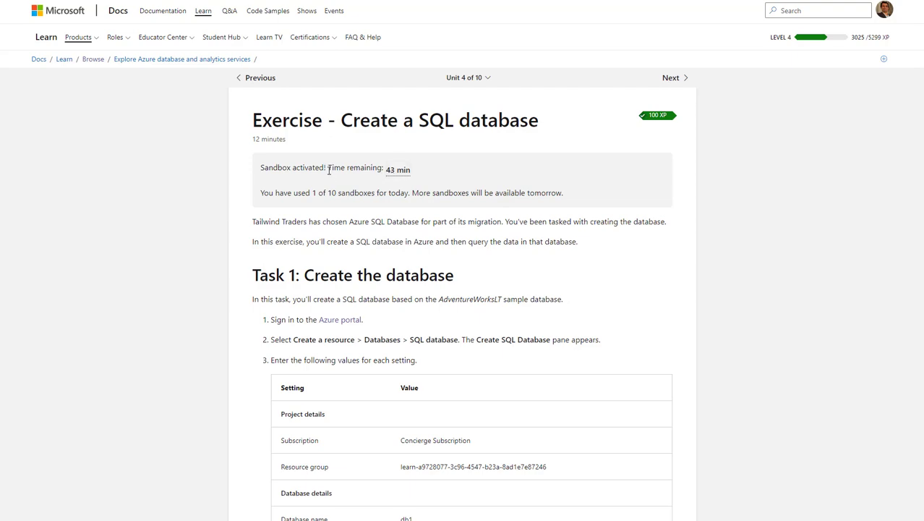
Skim the Create a SQL database exercise, from its sign-in and firewall instructions back through the database settings to Task 1.
scroll(407, 187, down, 20)
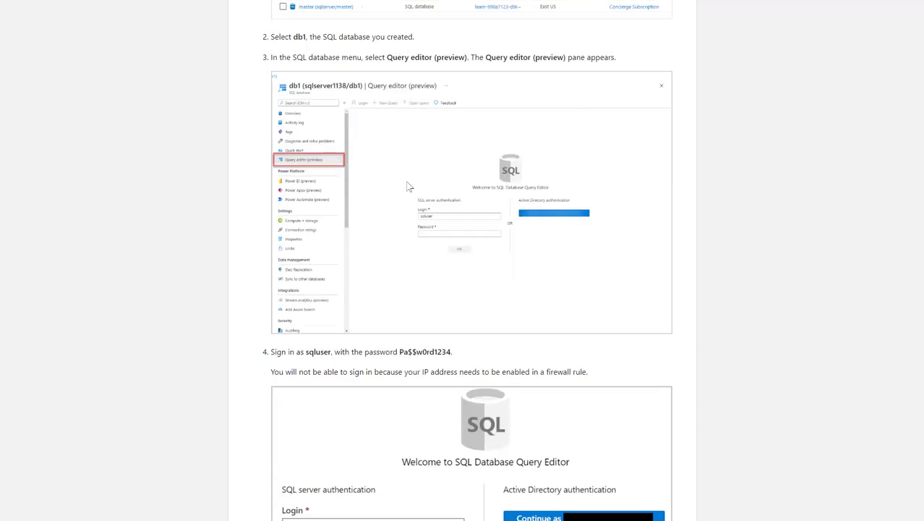
scroll(470, 261, down, 7)
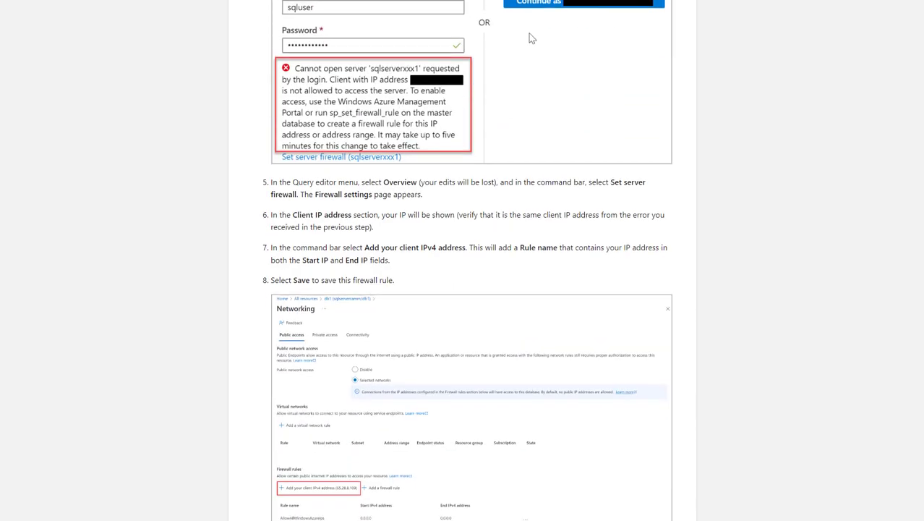
scroll(532, 38, down, 3)
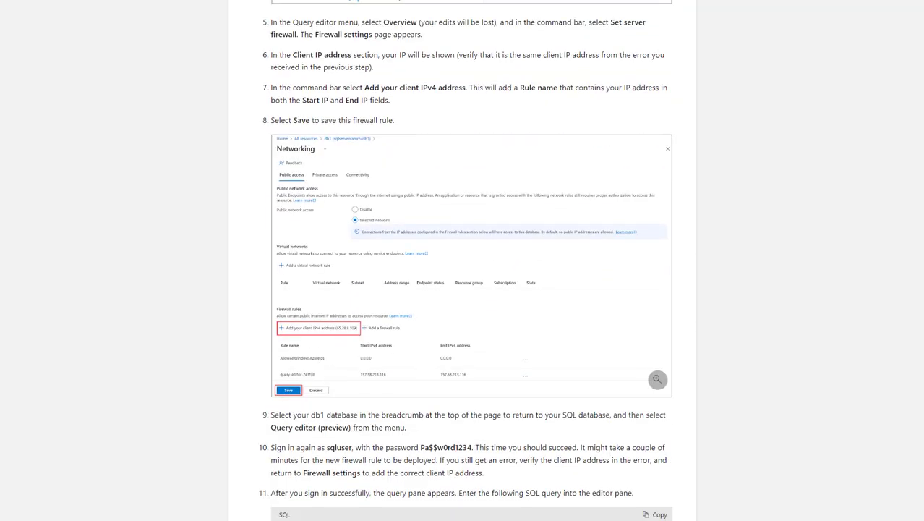
scroll(912, 235, up, 20)
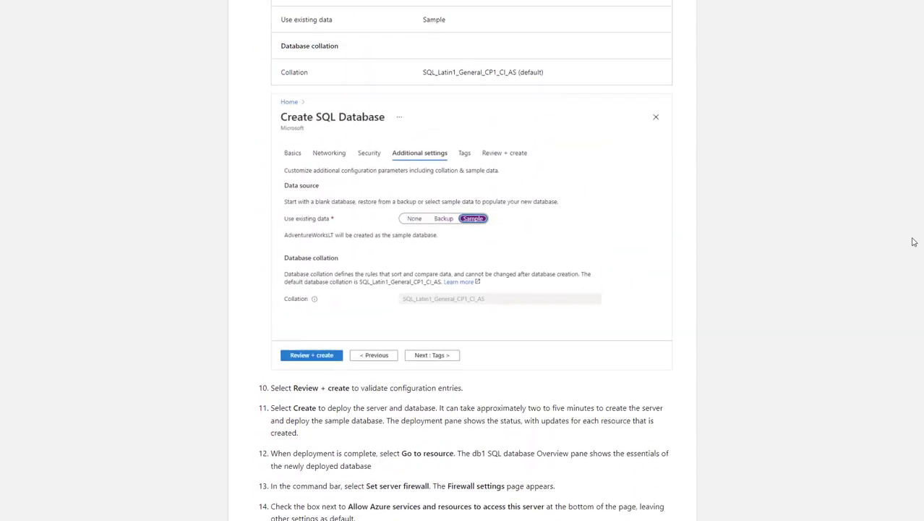
scroll(912, 235, up, 10)
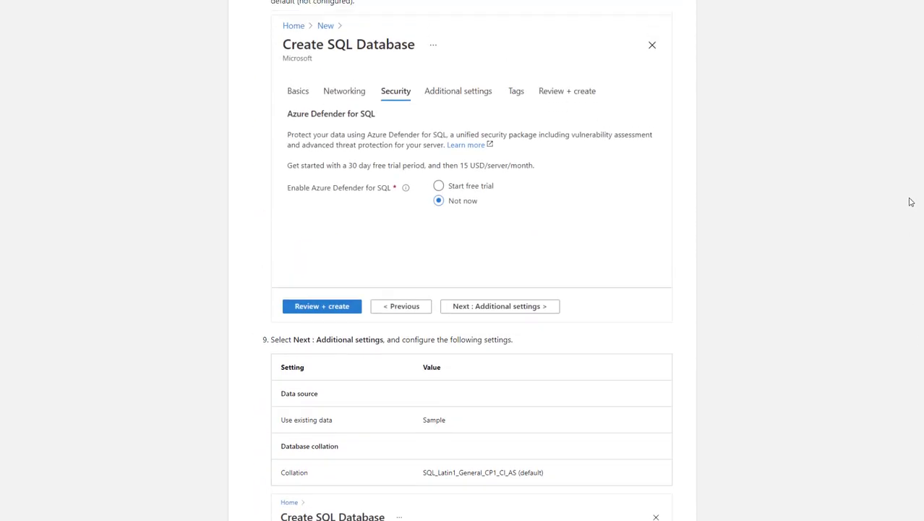
scroll(901, 155, up, 5)
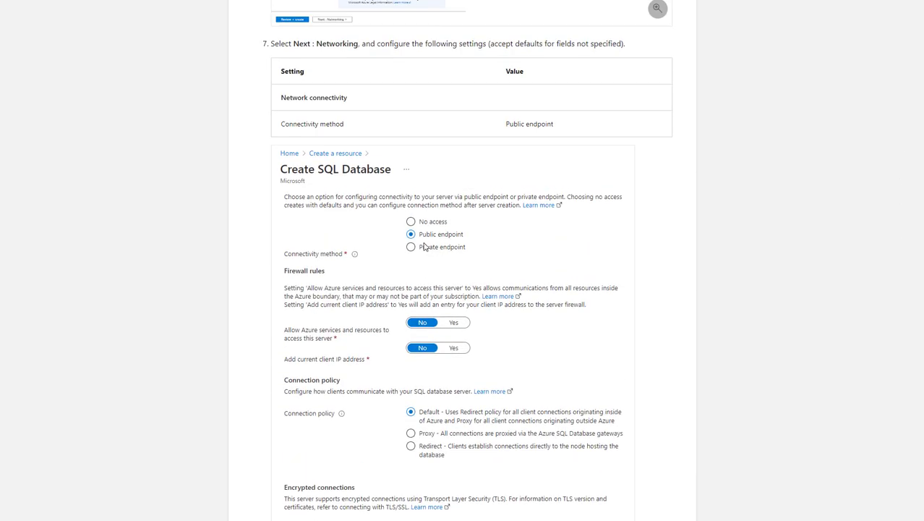
scroll(428, 230, up, 11)
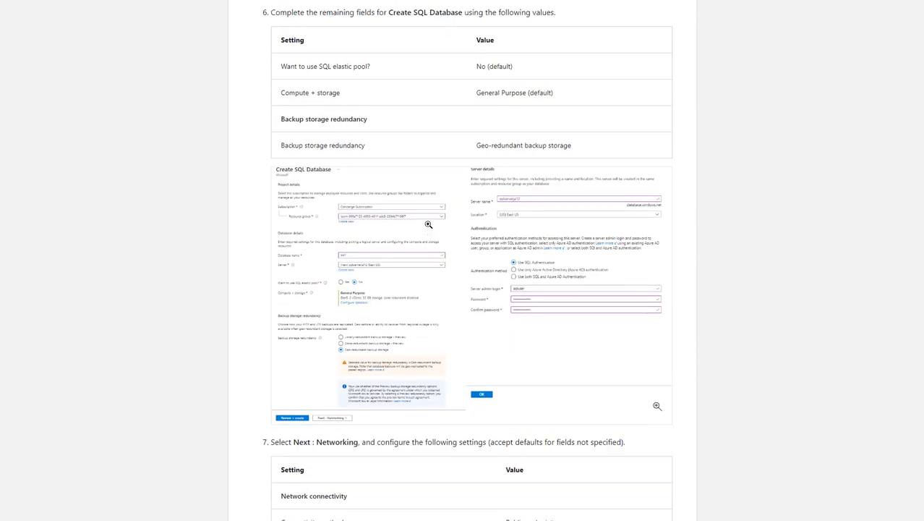
scroll(429, 226, up, 10)
Review the remaining database creation instructions and Task 2's directions for opening the query editor and signing in.
scroll(428, 221, down, 16)
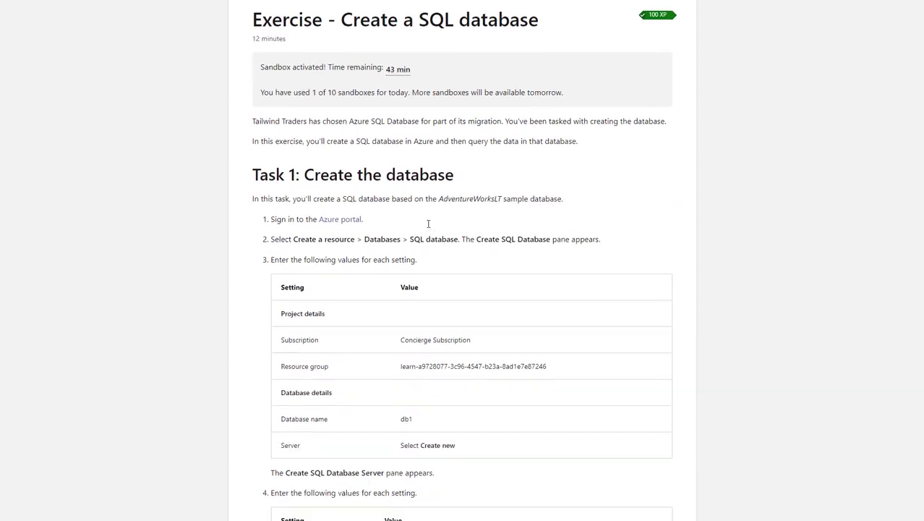
scroll(421, 181, down, 10)
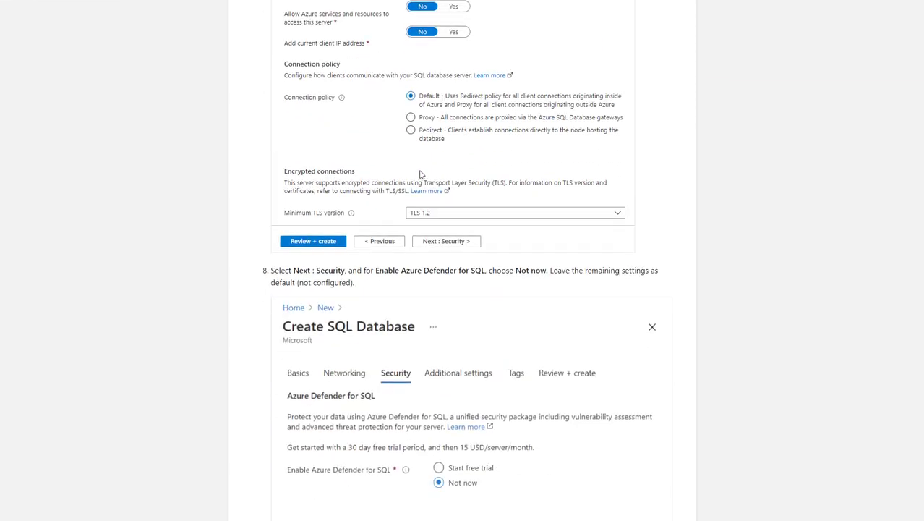
scroll(424, 170, down, 5)
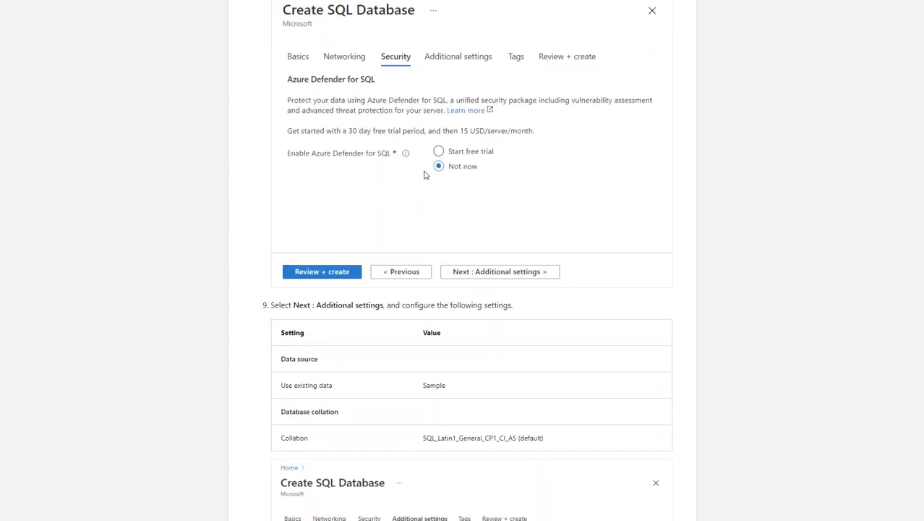
scroll(430, 177, down, 5)
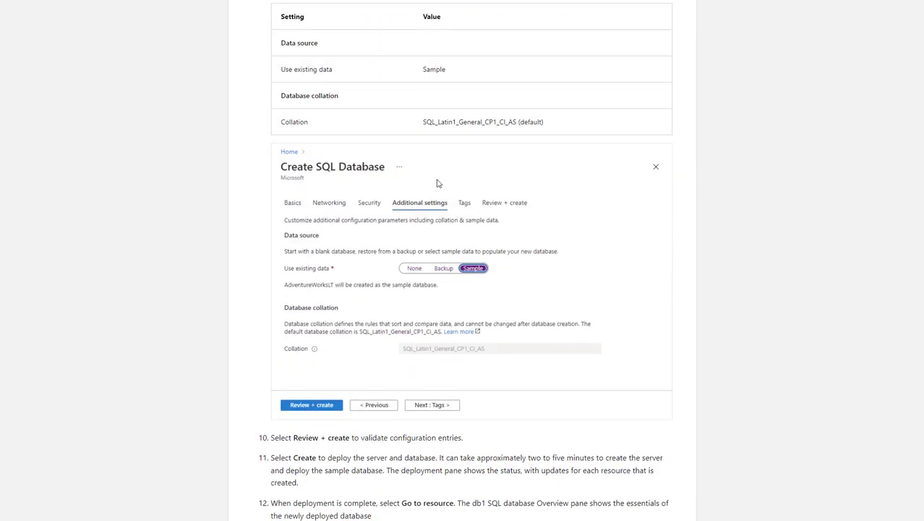
scroll(437, 183, down, 4)
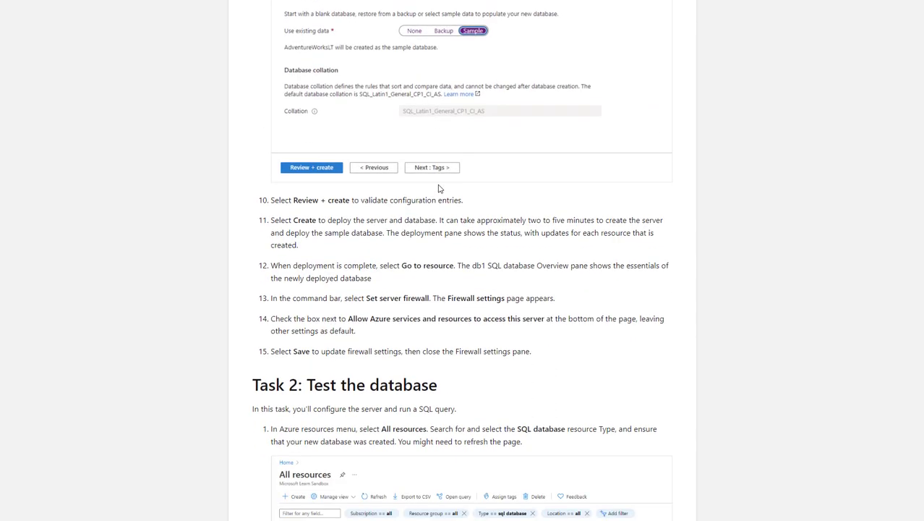
scroll(438, 187, down, 5)
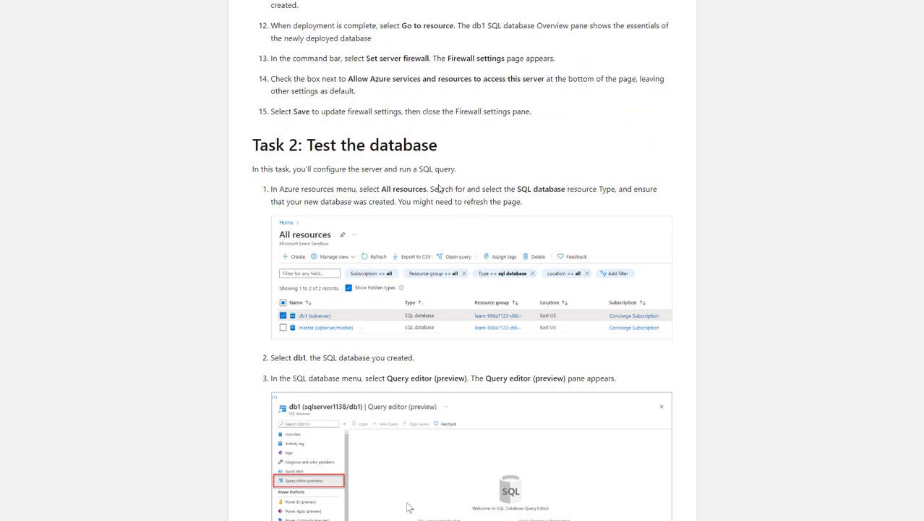
scroll(438, 188, down, 1)
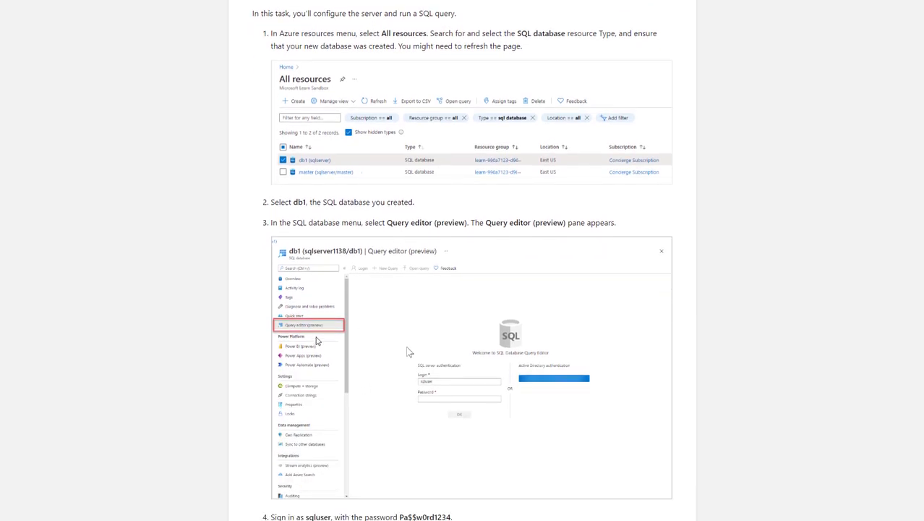
scroll(339, 325, down, 3)
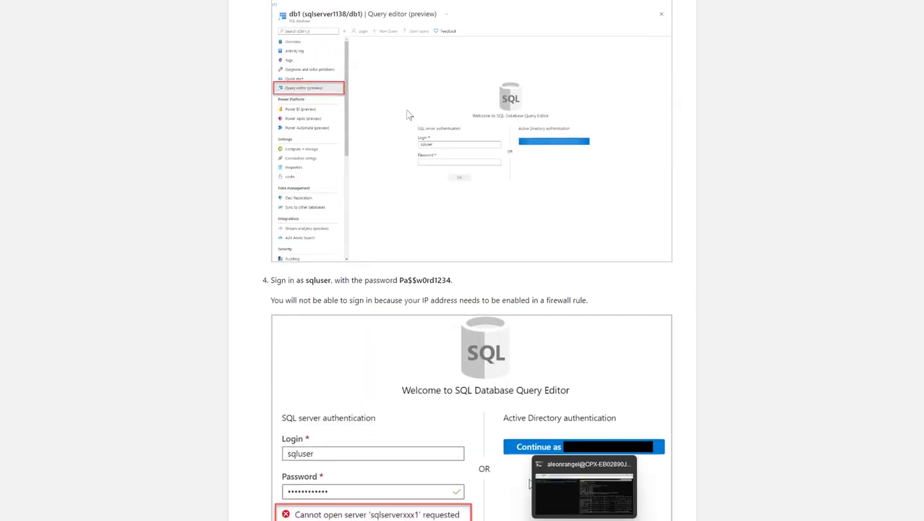
Switch to the Azure portal window and search the sqlservernn71 server page for "query".
mouse_move(540, 519)
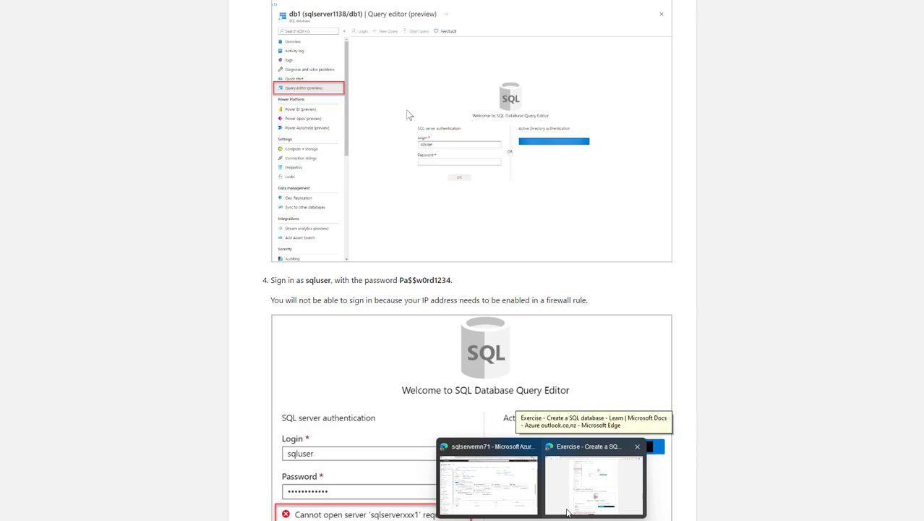
click(496, 491)
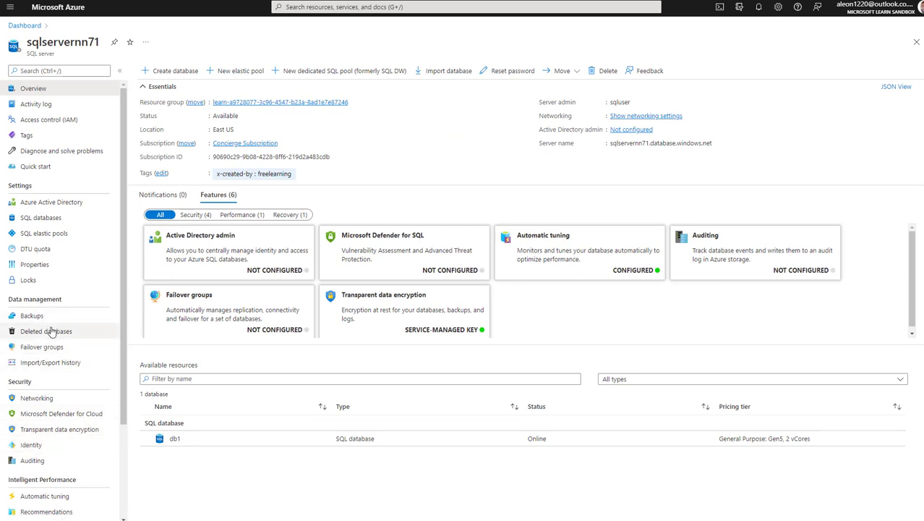
scroll(48, 330, down, 1)
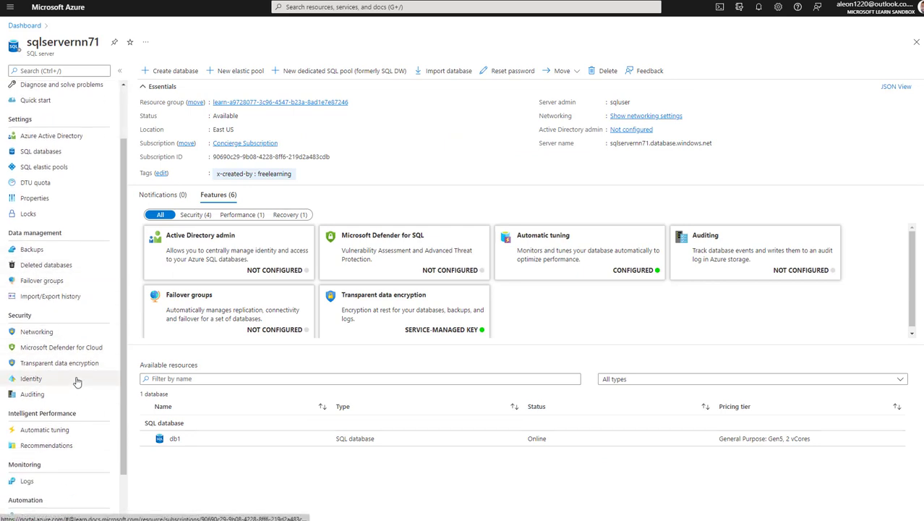
scroll(78, 381, down, 1)
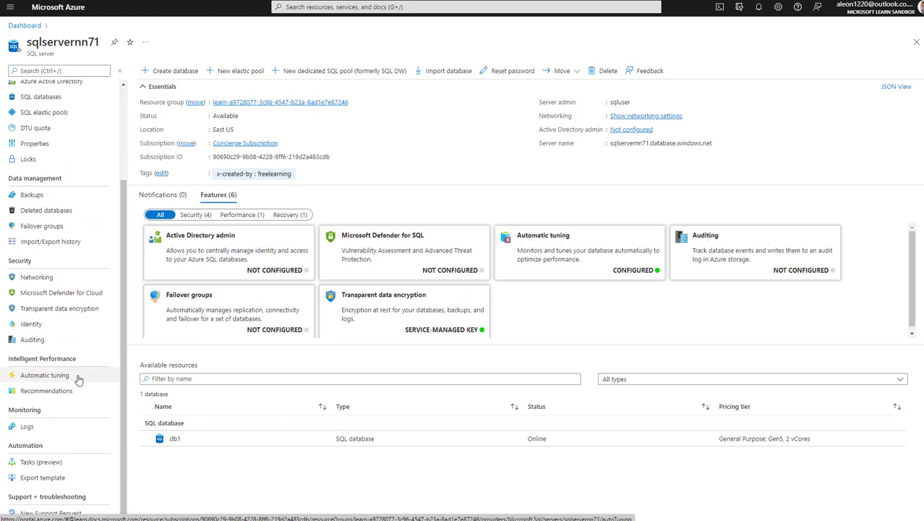
scroll(77, 381, up, 2)
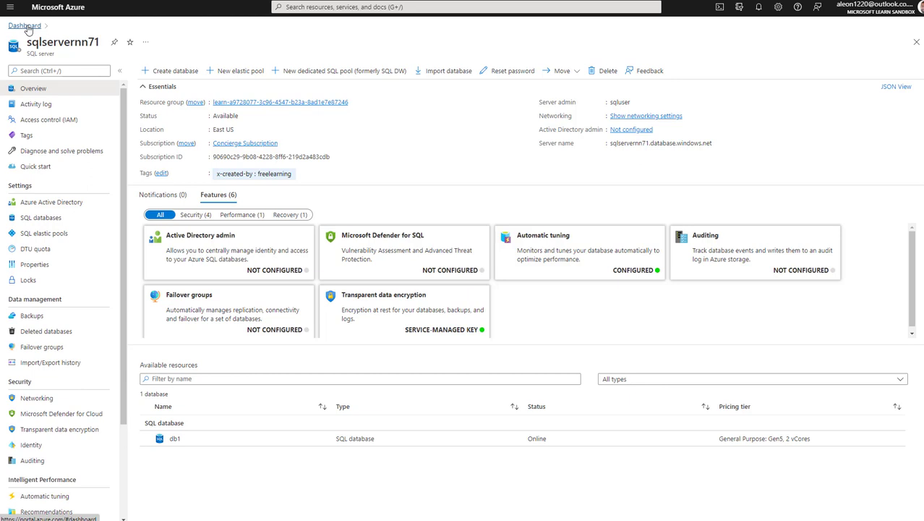
key(ctrl+f)
text(query)
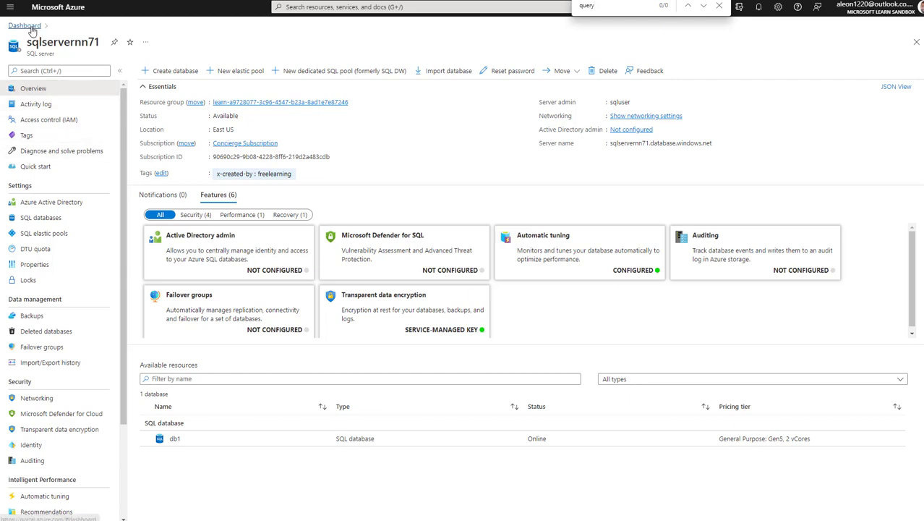
Go back to the dashboard and open the sandbox resource group learn-a9728077-3c96-4547-b23a-8ad1e7e87246 from the resource groups list.
click(25, 26)
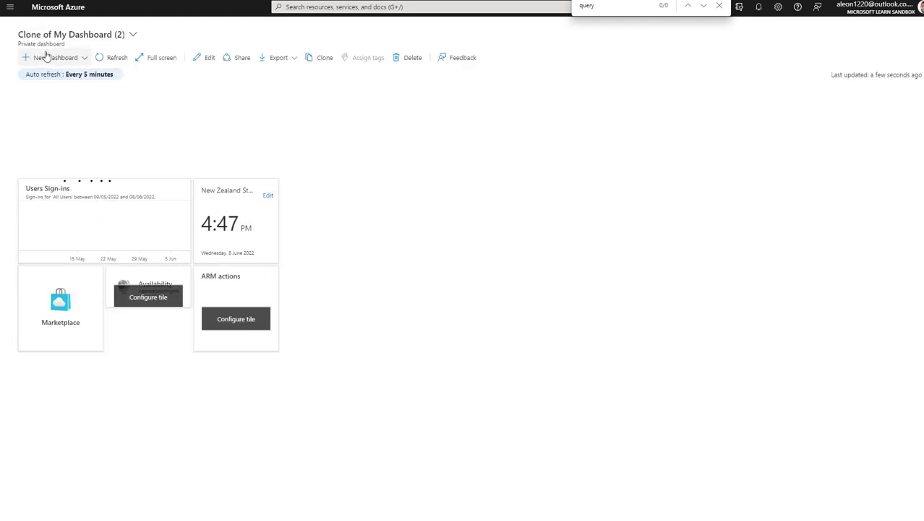
click(10, 7)
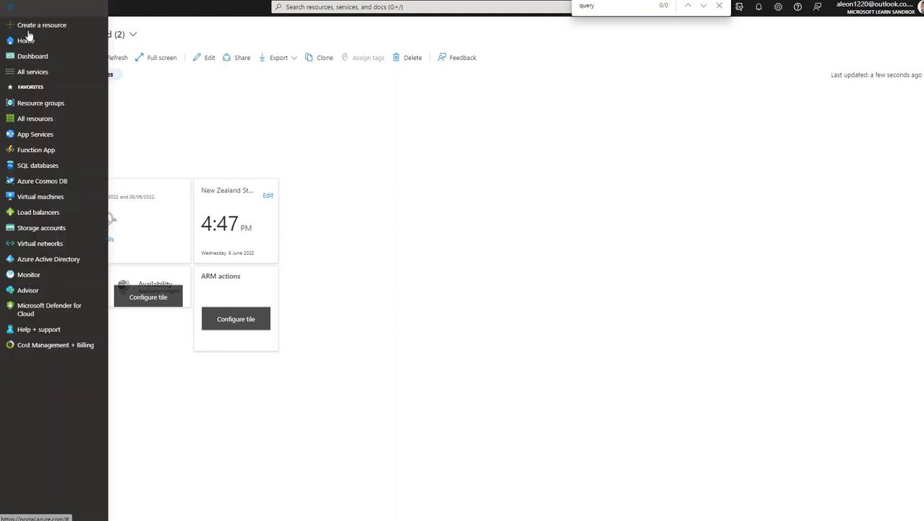
click(48, 103)
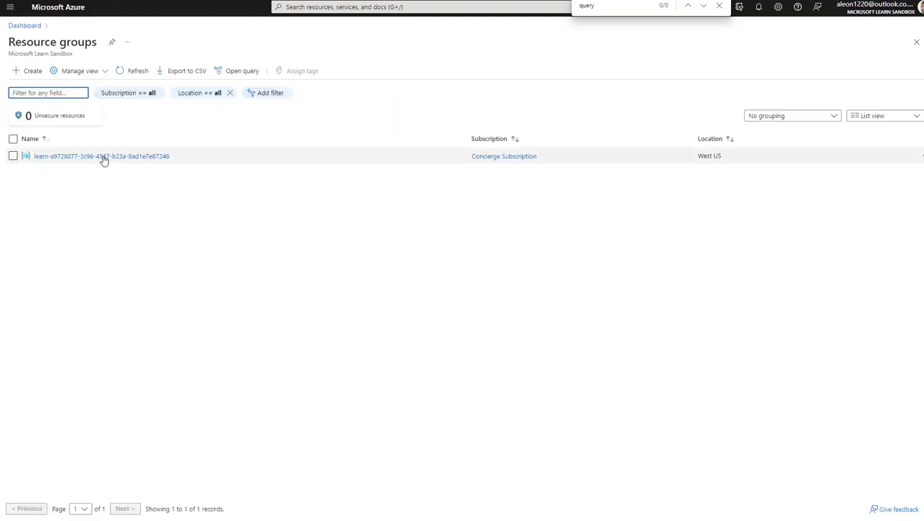
click(104, 158)
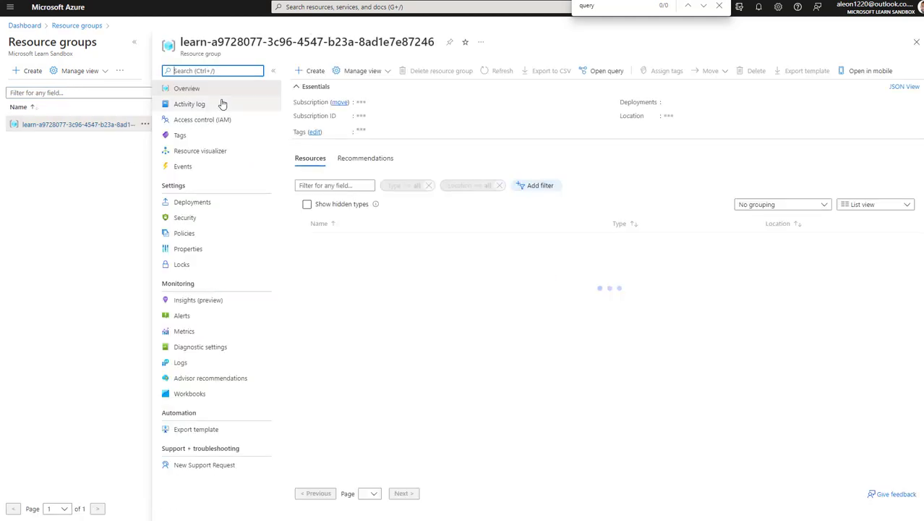
key(ctrl+f)
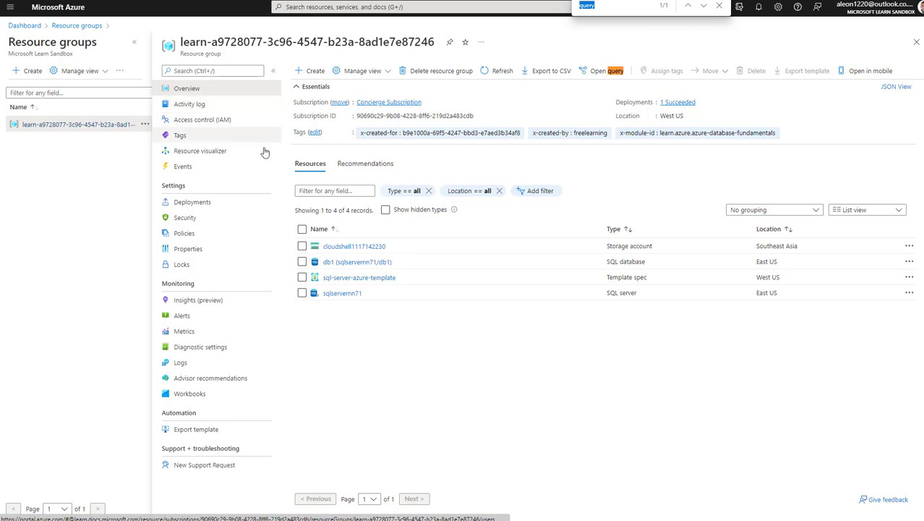
click(593, 72)
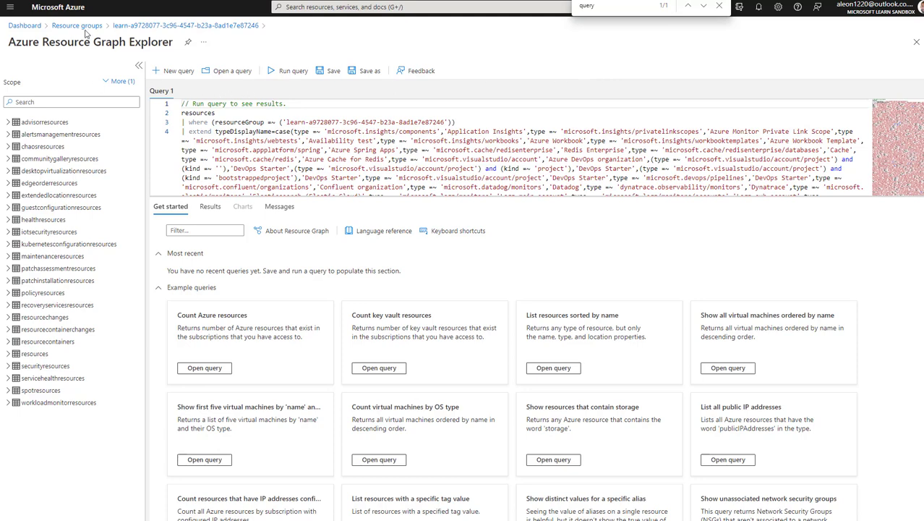
click(135, 26)
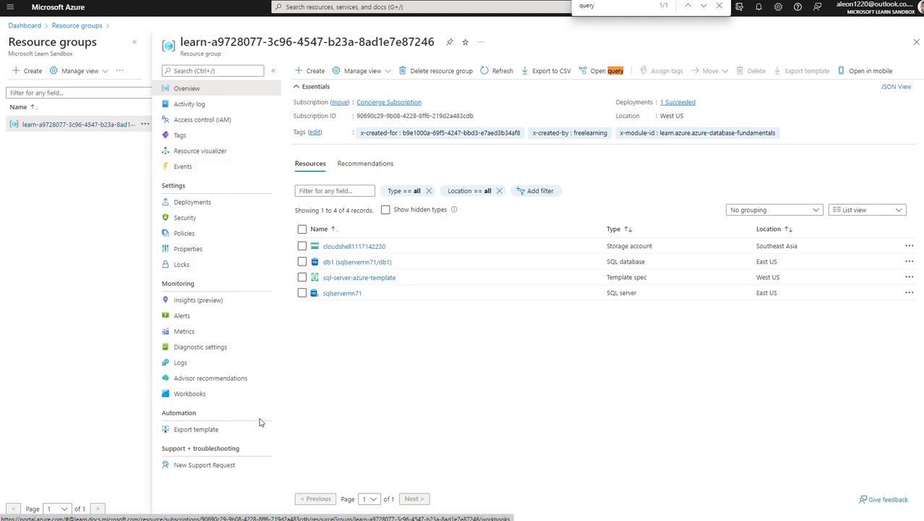
Open the db1 database, find "query" on its page, and open the Query editor (preview).
click(370, 262)
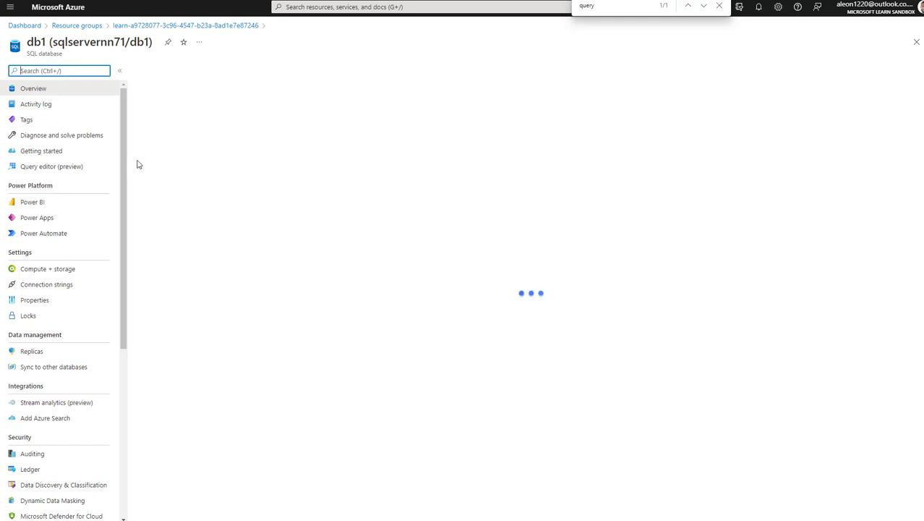
key(ctrl+f)
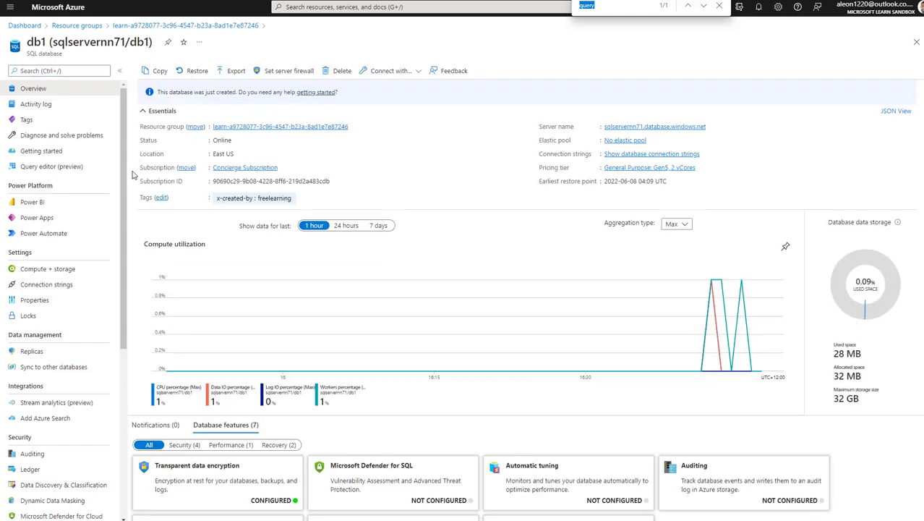
key(Return)
key(Return)
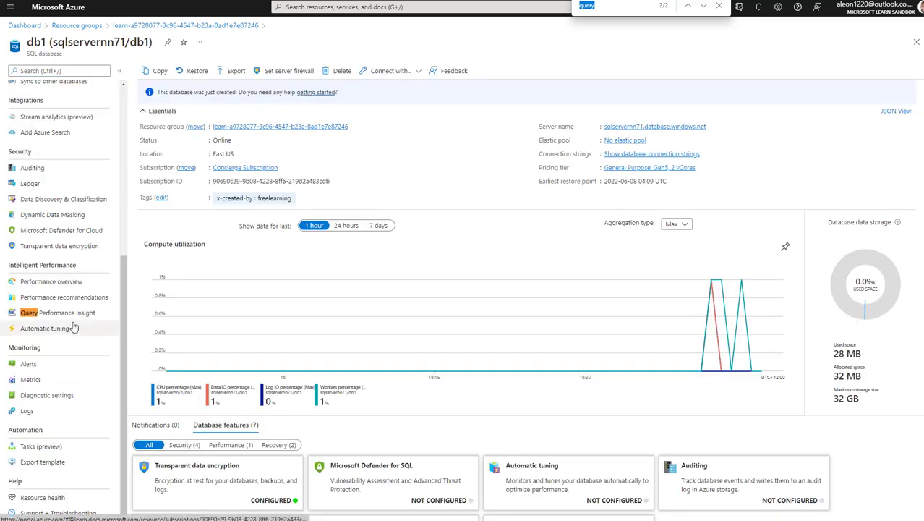
key(Return)
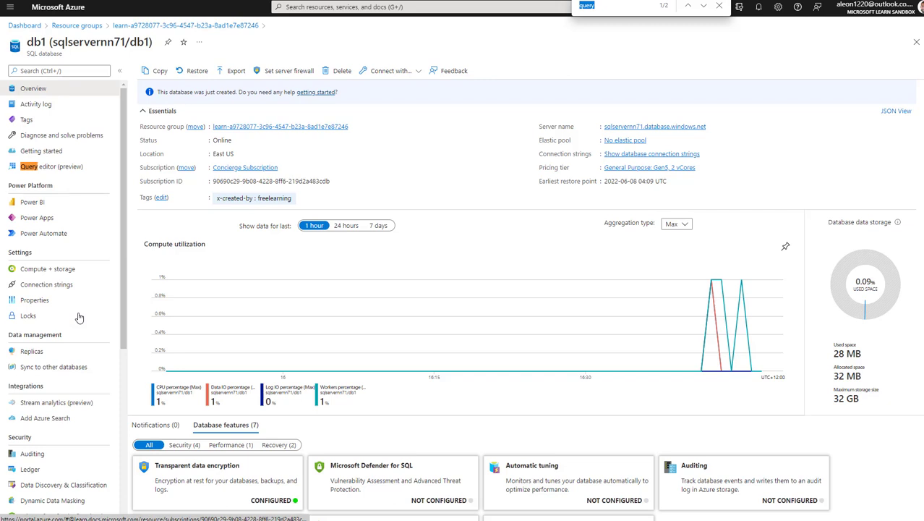
click(79, 168)
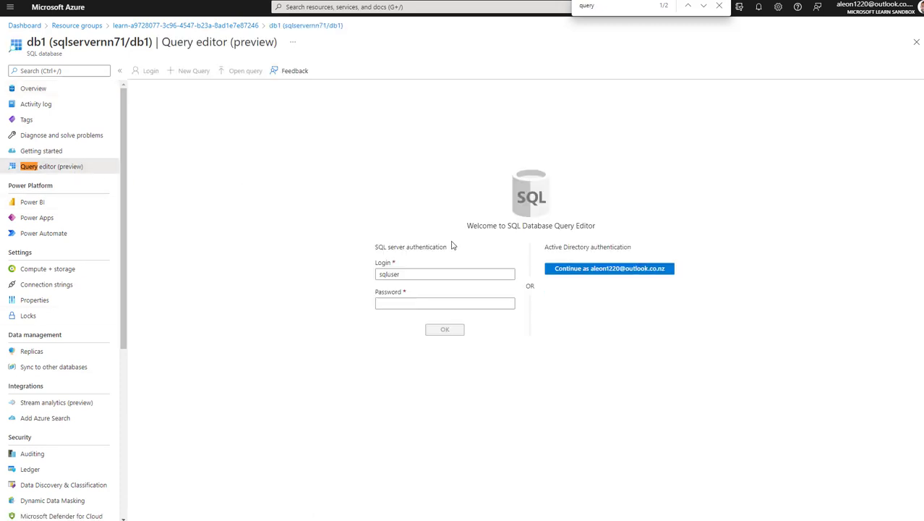
Switch to the Microsoft Learn exercise and copy the sqluser password from step 10 of Task 2.
click(487, 304)
mouse_move(498, 483)
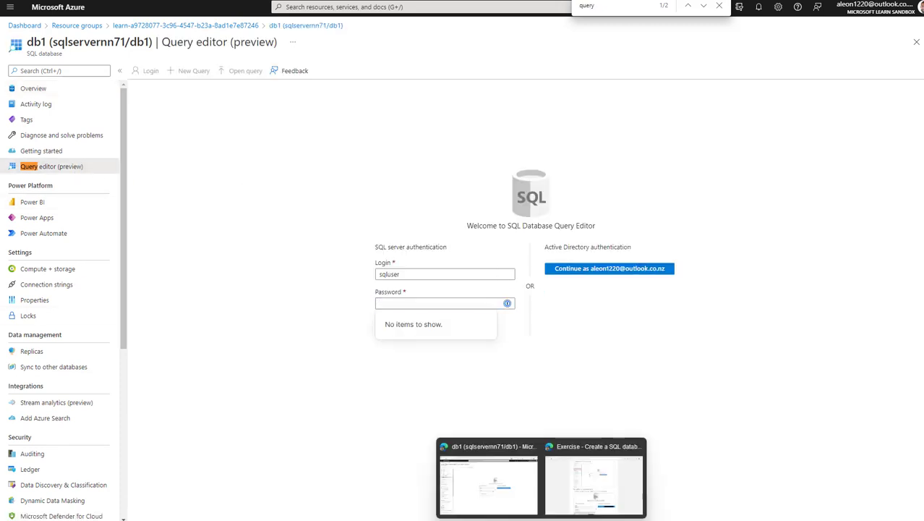
click(535, 519)
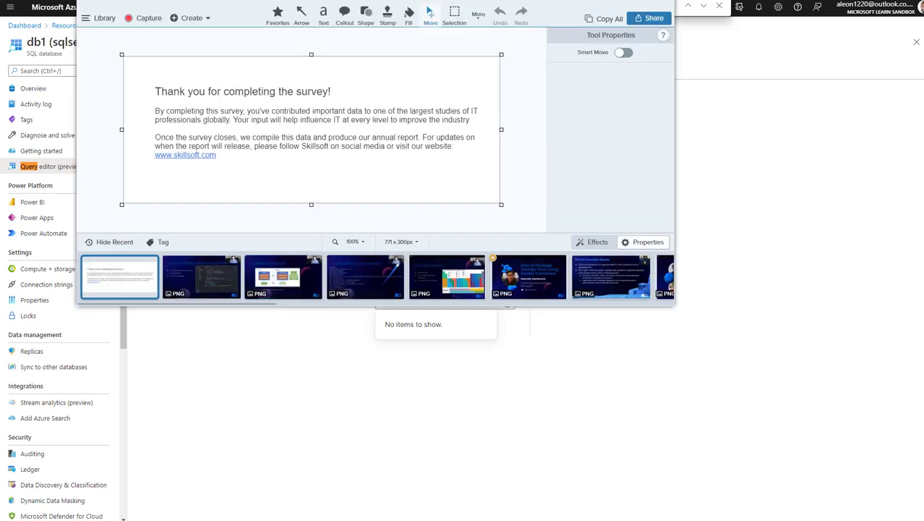
click(576, 500)
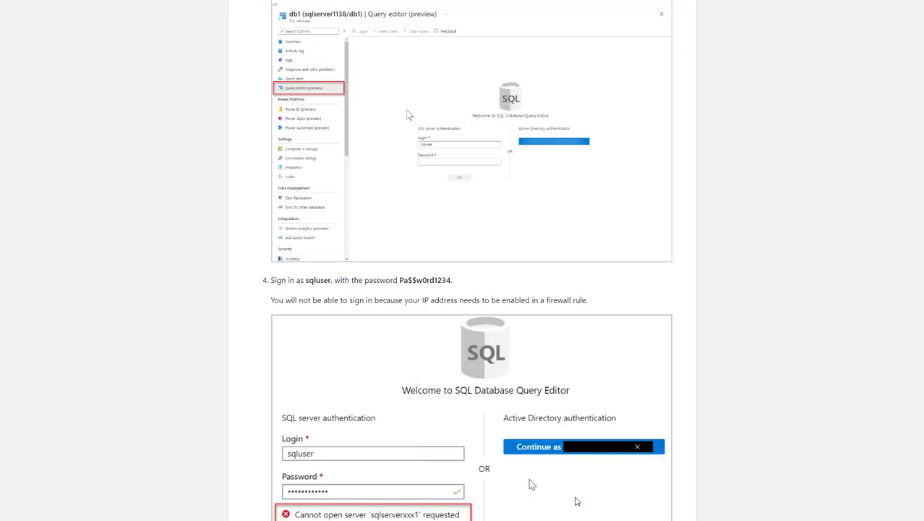
scroll(402, 299, up, 5)
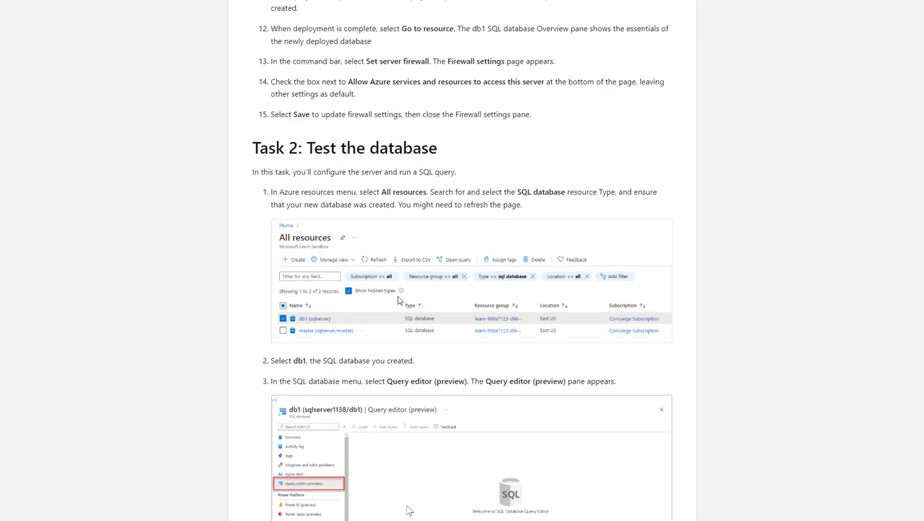
scroll(405, 275, down, 5)
scroll(439, 260, down, 20)
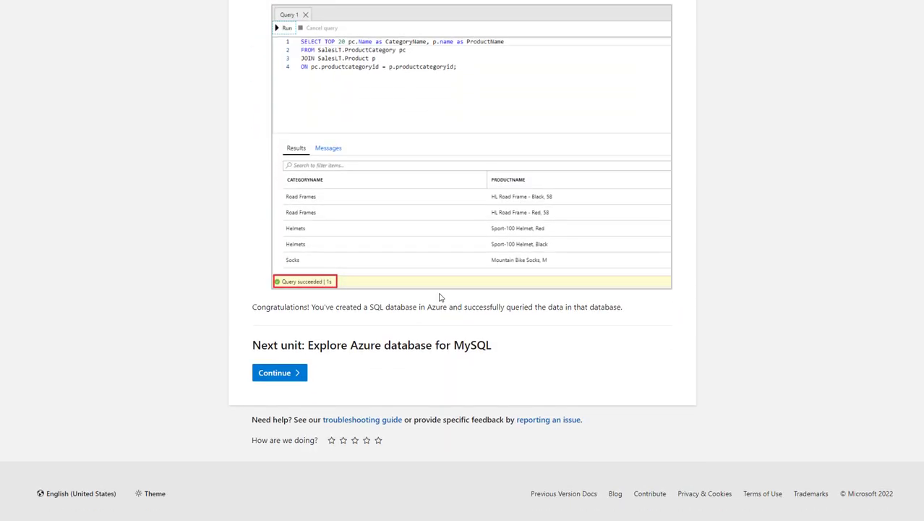
scroll(463, 216, up, 6)
scroll(564, 252, up, 2)
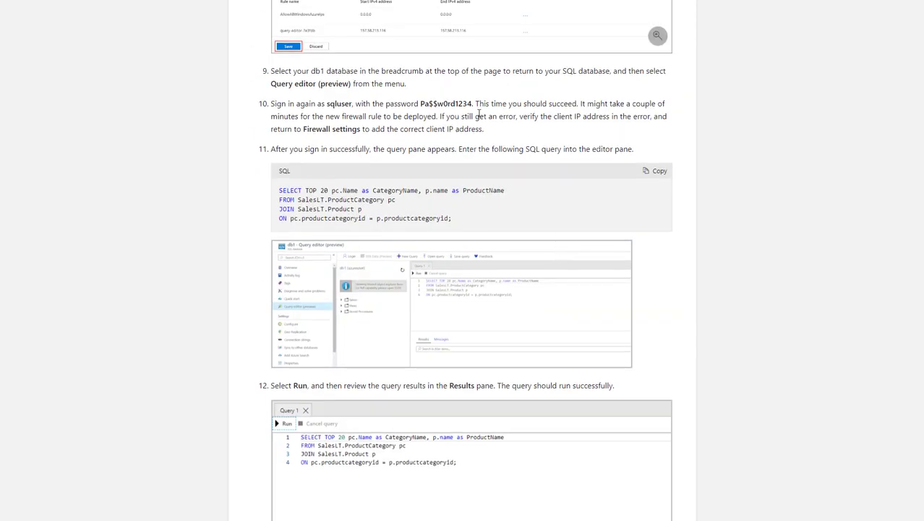
drag(471, 104, 423, 103)
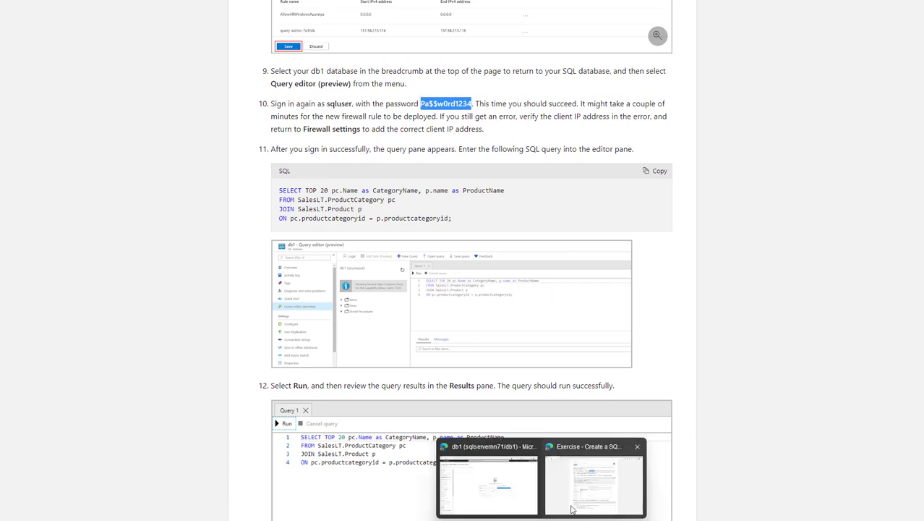
Return to the Azure portal, paste the SQL login password, and sign in to the query editor as sqluser.
mouse_move(546, 519)
click(486, 481)
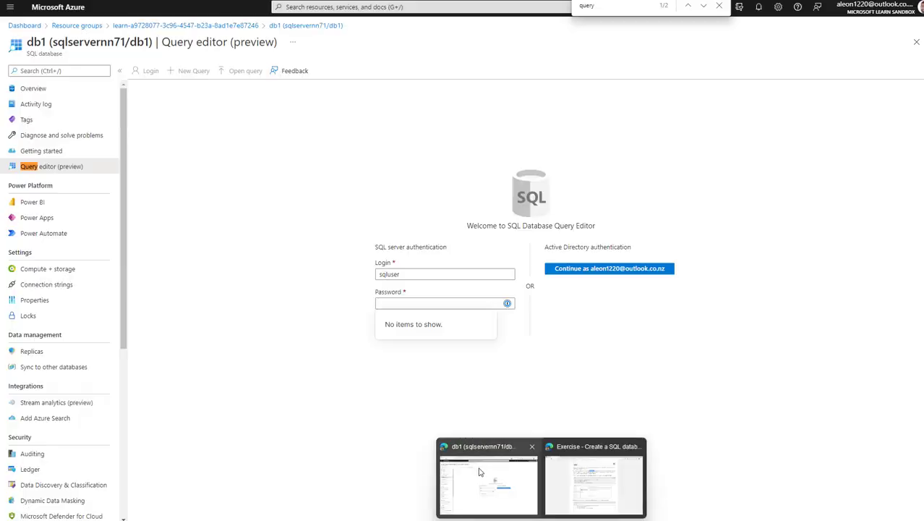
key(ctrl+v)
click(439, 331)
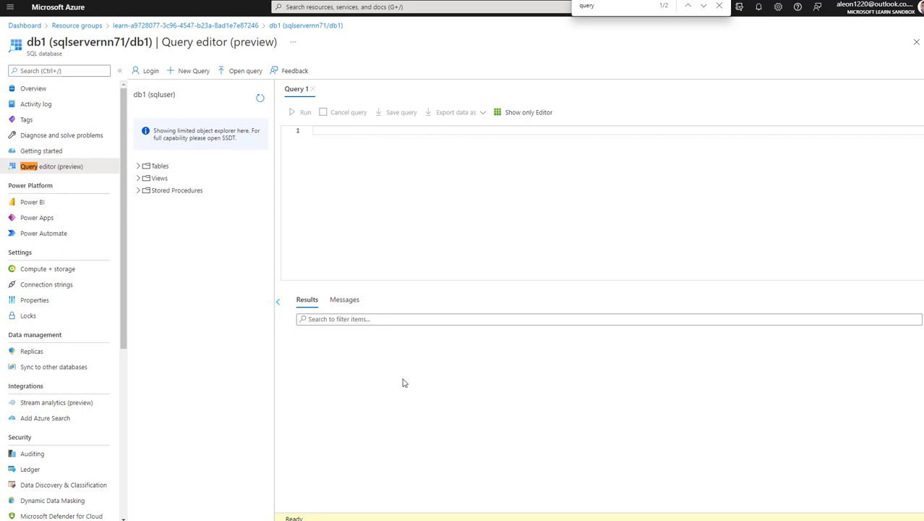
Expand db1's Tables folder and show the columns of the dbo.BuildVersion table.
click(139, 167)
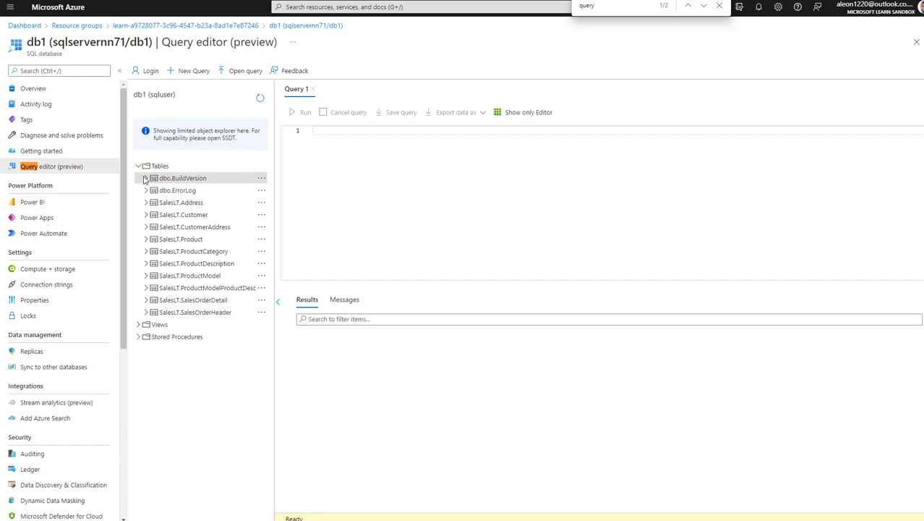
click(146, 179)
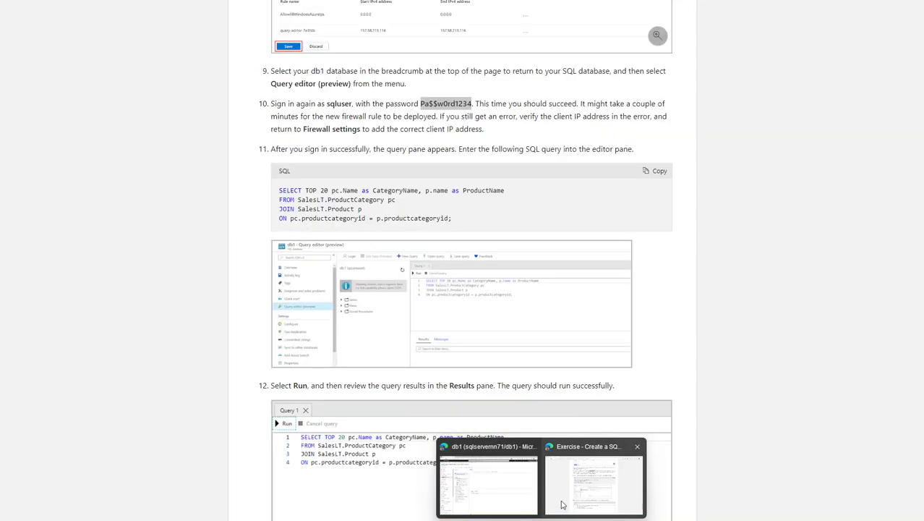
Copy the SELECT TOP 20 category and product query from the exercise, run it in Query 1, and look through the results.
click(593, 481)
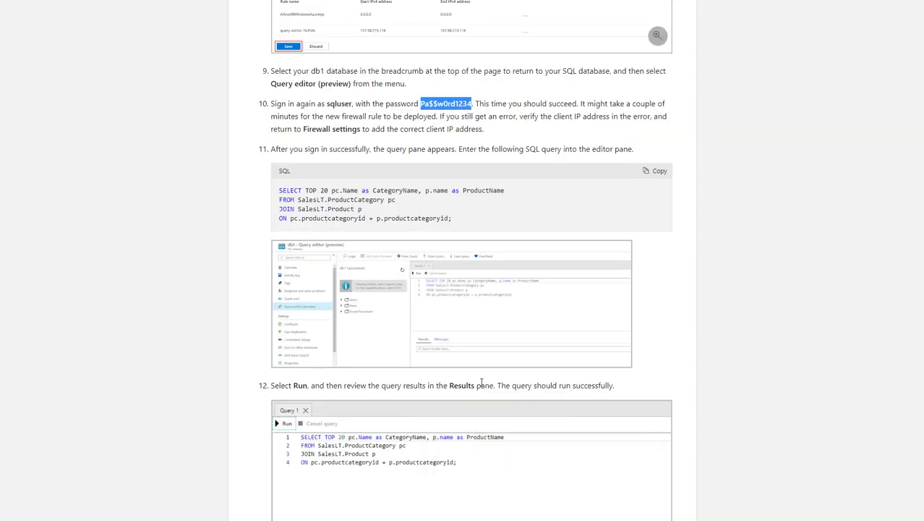
click(658, 172)
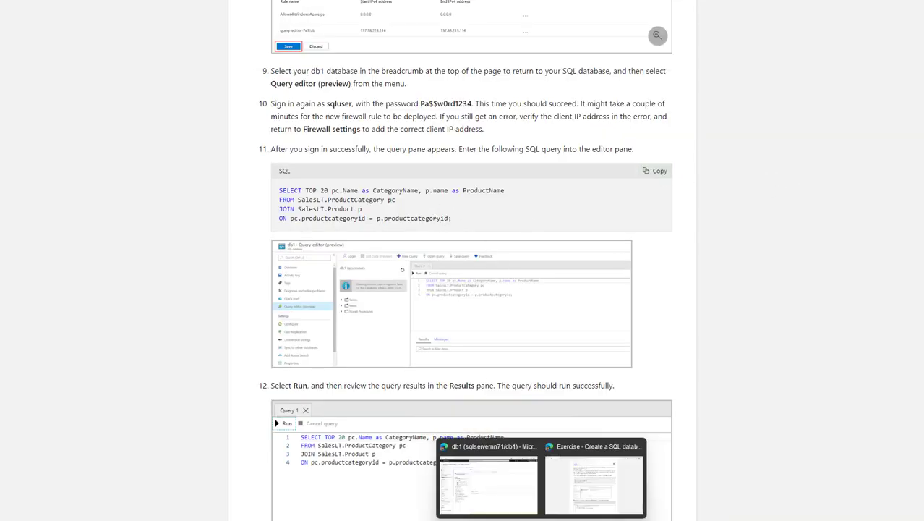
click(496, 476)
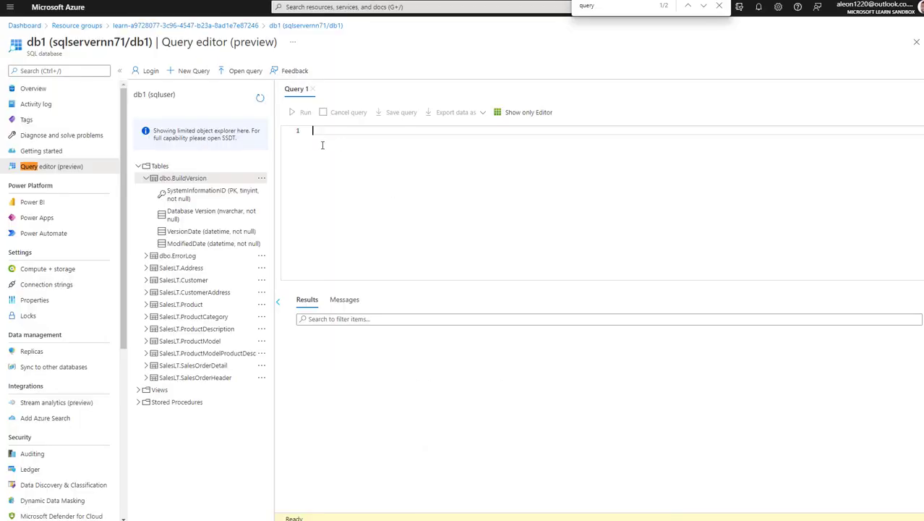
key(ctrl+v)
click(301, 116)
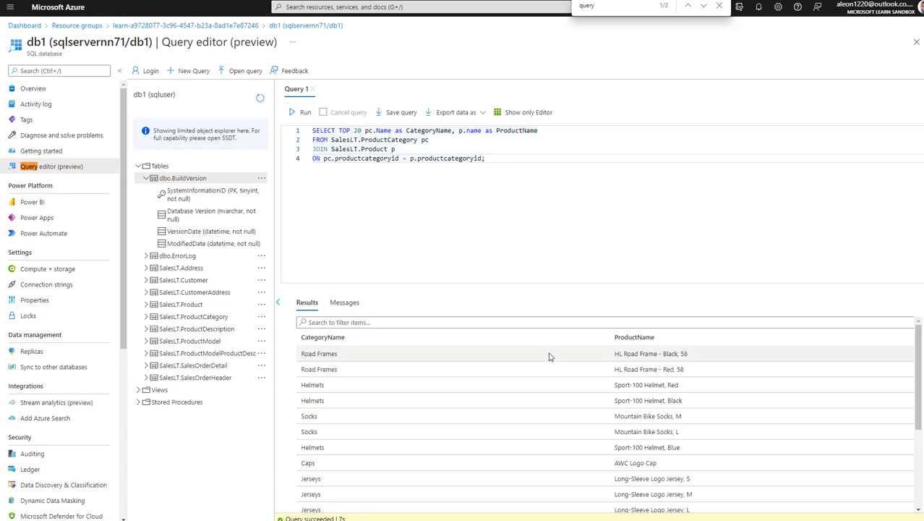
scroll(571, 405, down, 3)
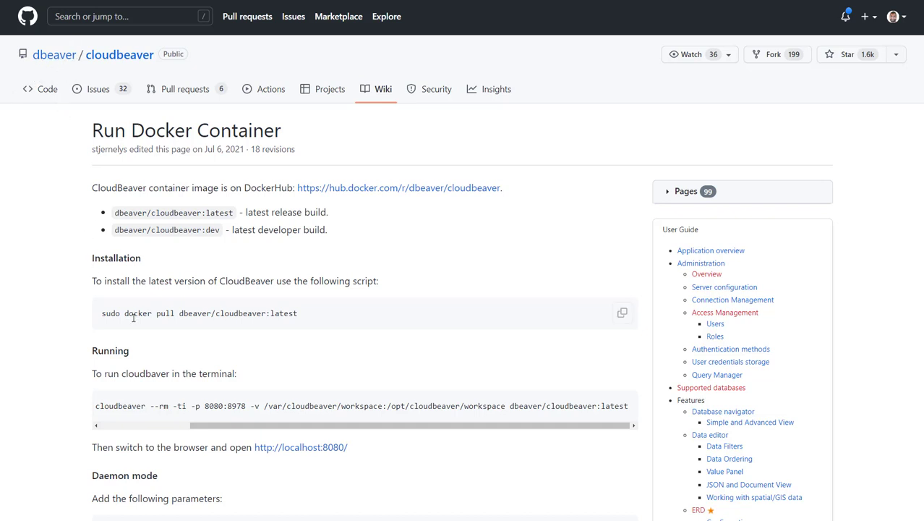
Review the full docker run command in the Running section of the CloudBeaver wiki page.
drag(198, 425, 110, 425)
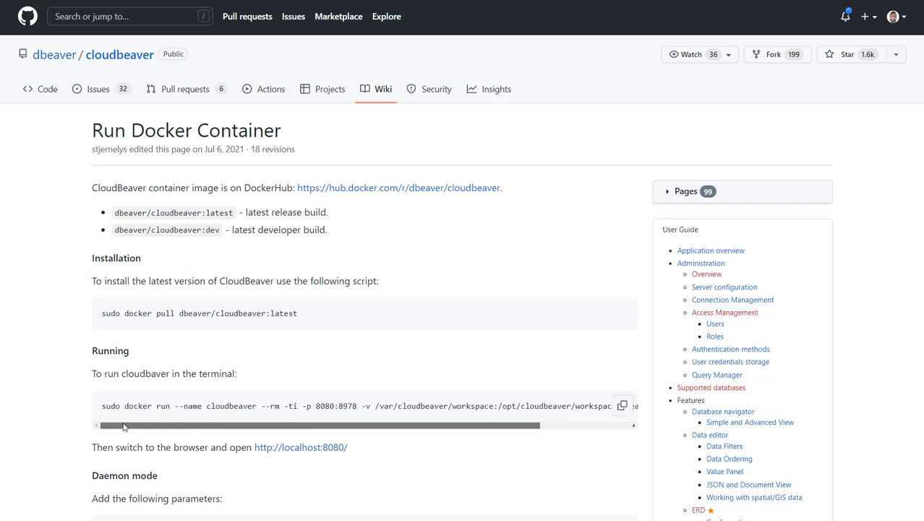
scroll(468, 426, right, 3)
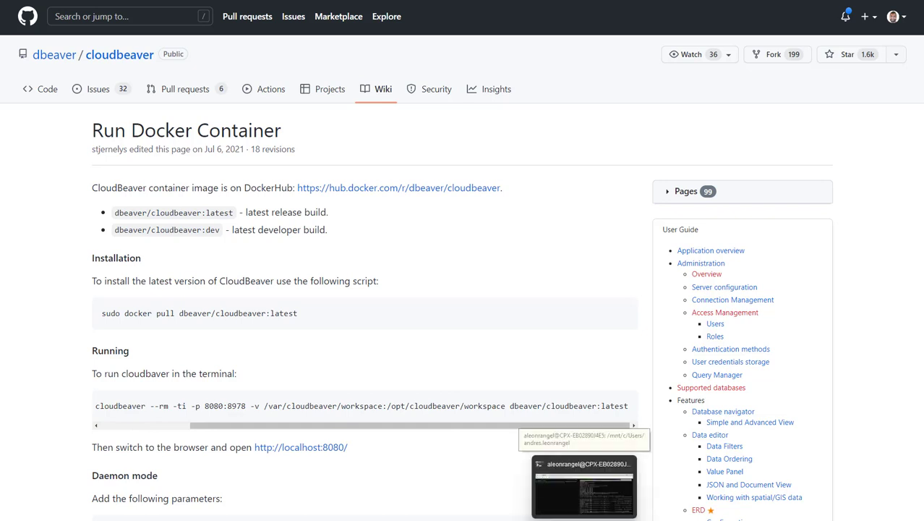
Switch to Docker Desktop, dismiss the weekly tip, and check the remote repositories and local images.
mouse_move(606, 520)
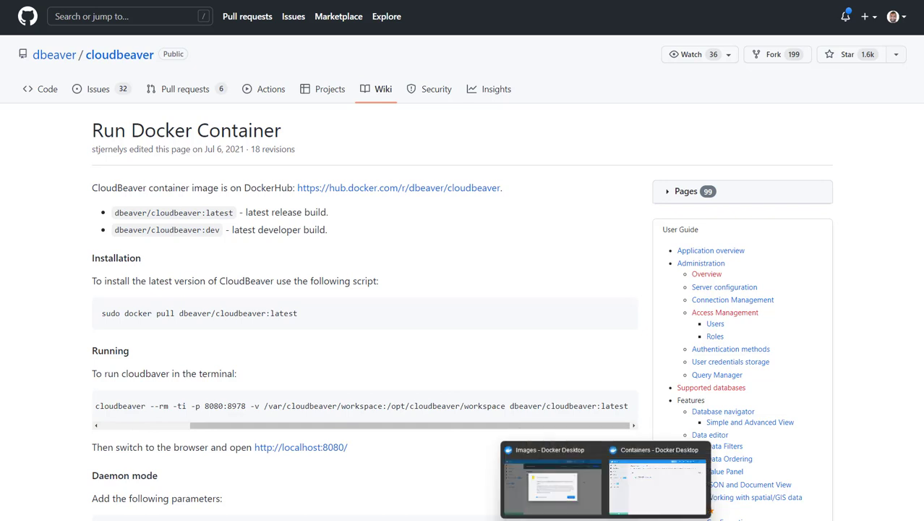
click(593, 506)
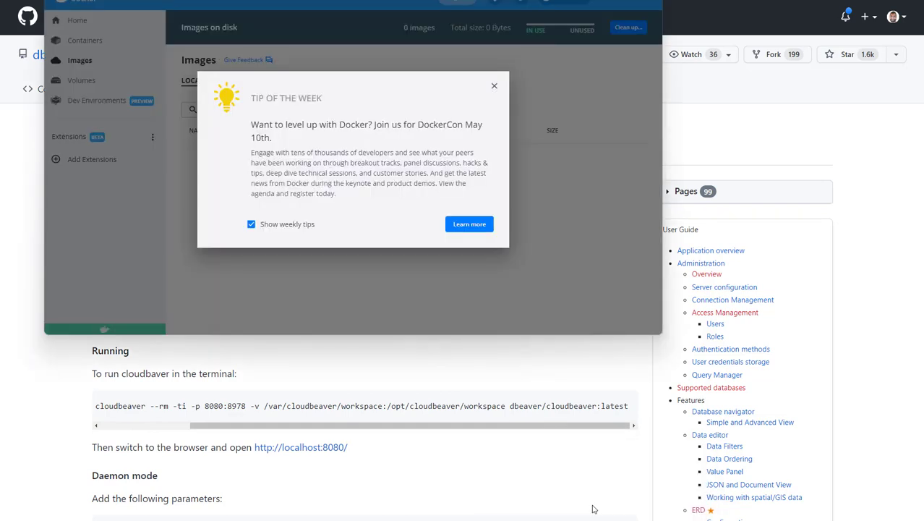
click(495, 86)
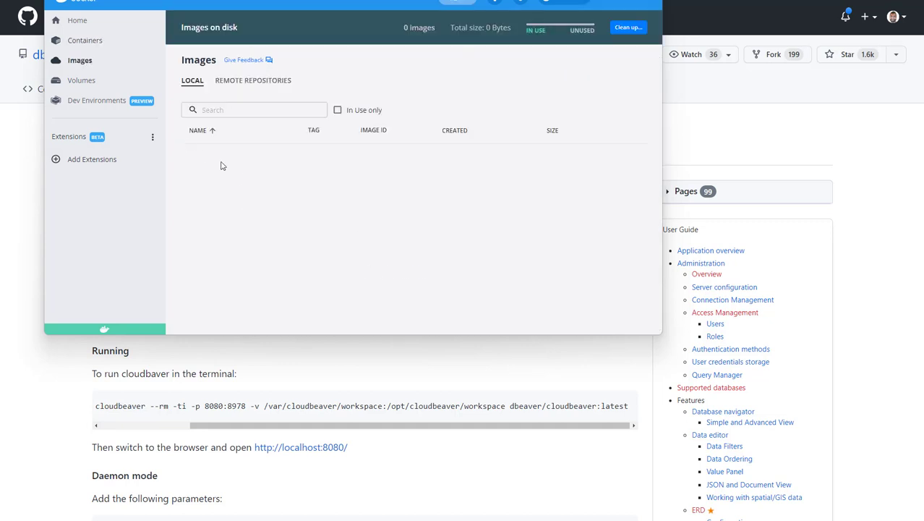
click(248, 82)
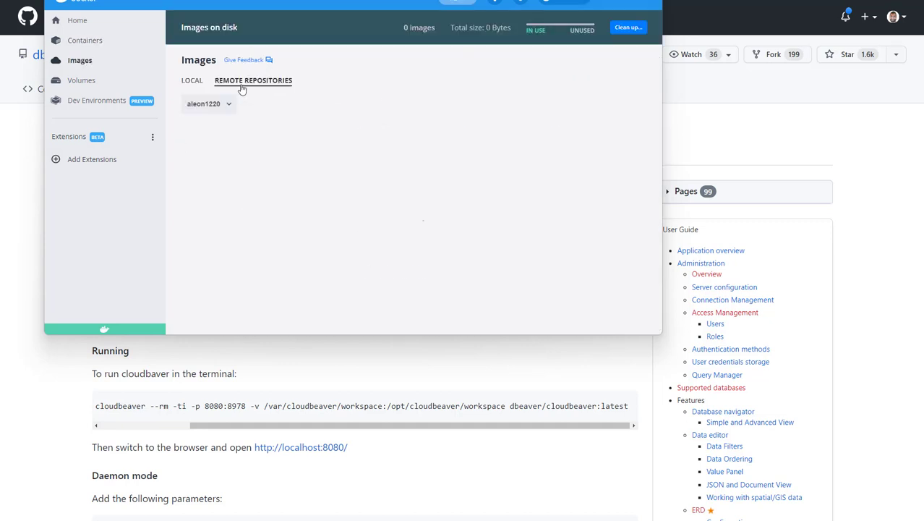
click(193, 87)
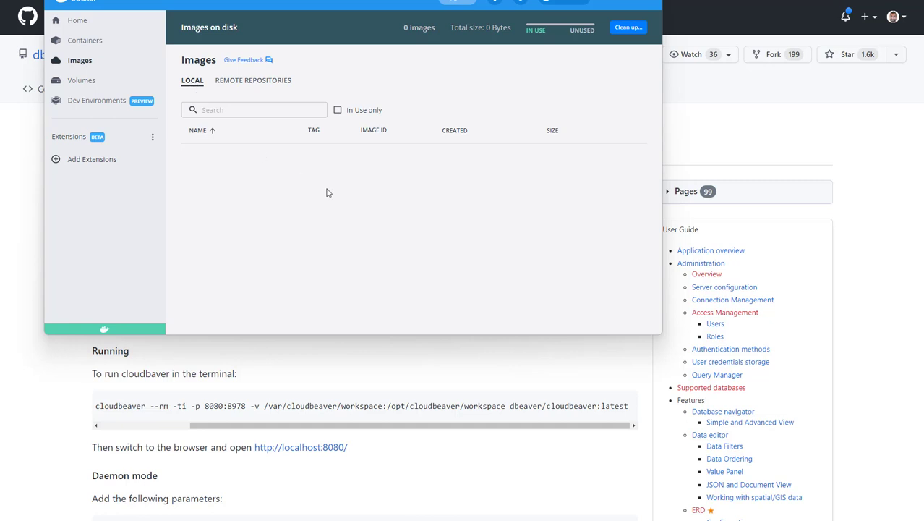
Check the Containers list, then bring up the other Docker Desktop window with the cloudbeaver container.
click(87, 41)
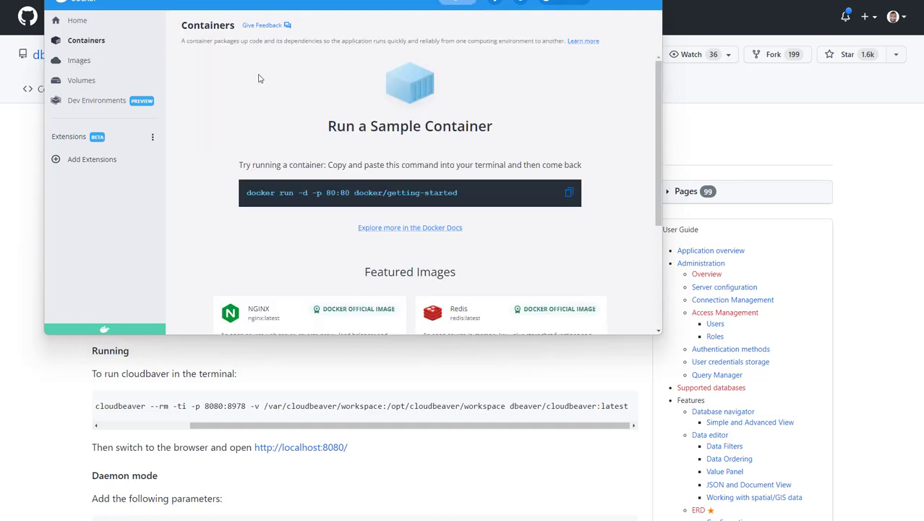
scroll(262, 83, down, 3)
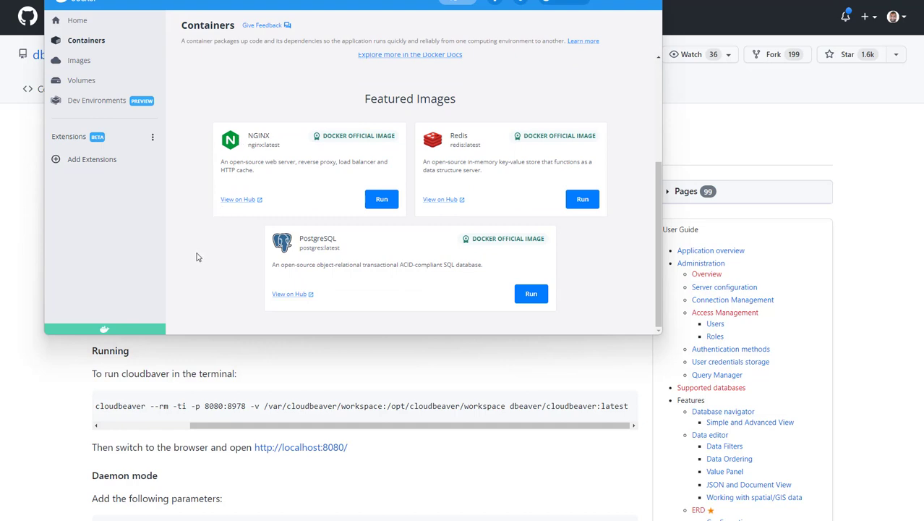
double_click(123, 333)
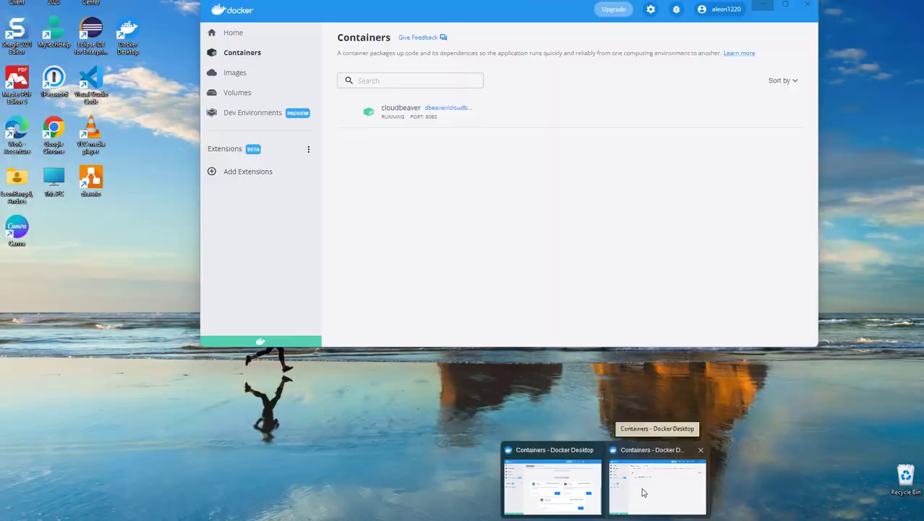
click(643, 492)
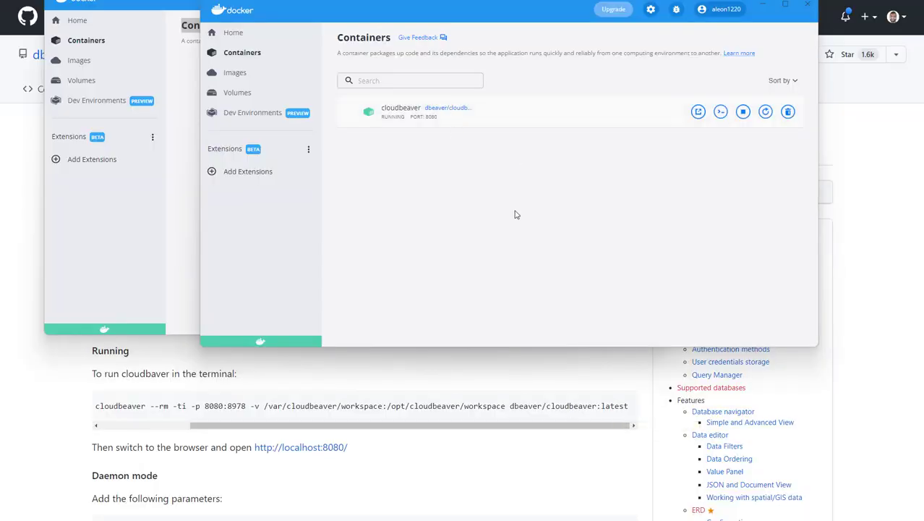
Switch to Windows Terminal and list the running containers with docker container ls.
click(628, 519)
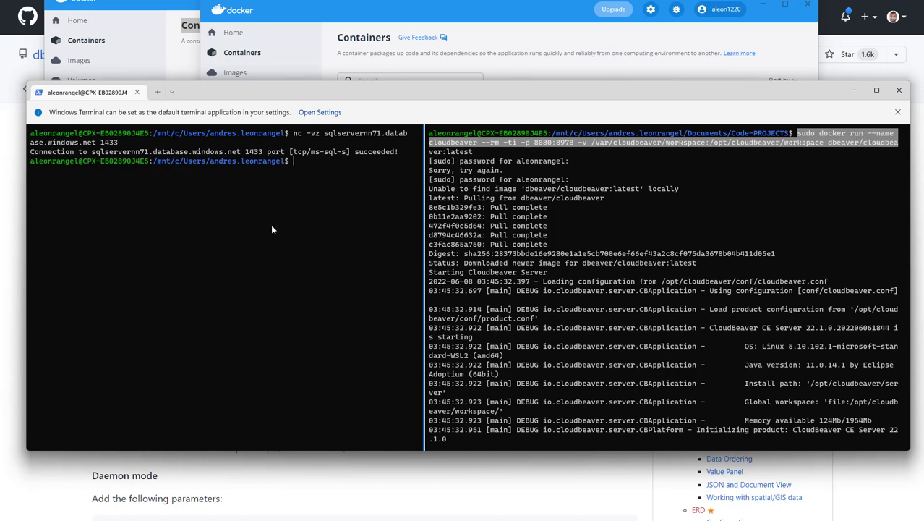
text(docker container ls)
key(Return)
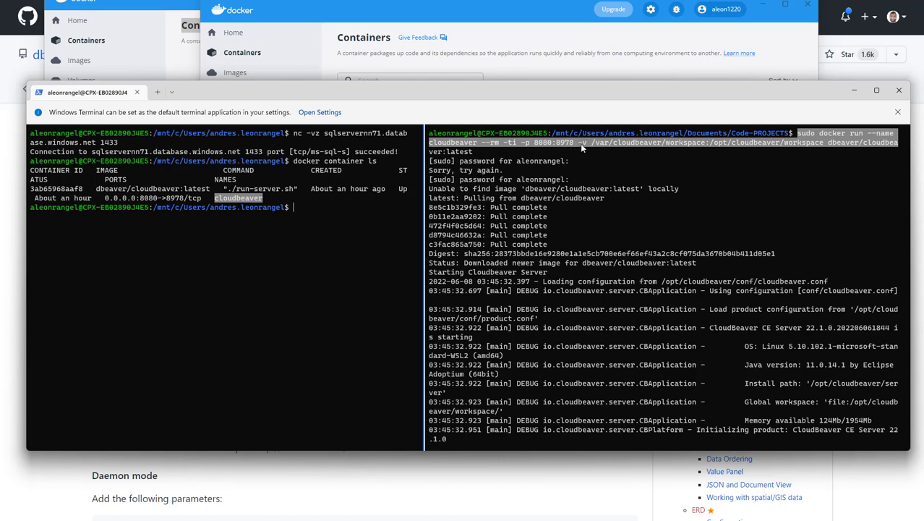
List the Docker volumes with docker volume ls.
click(348, 325)
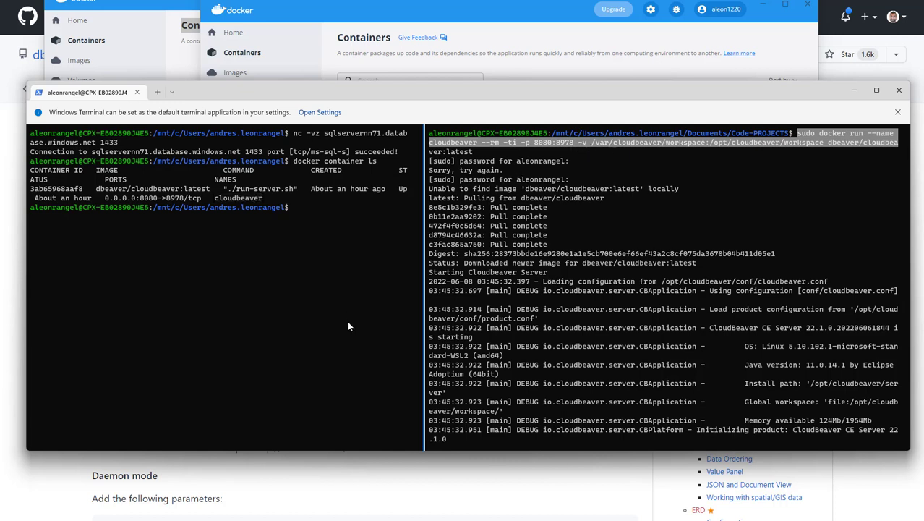
text(docker volume ls)
key(Return)
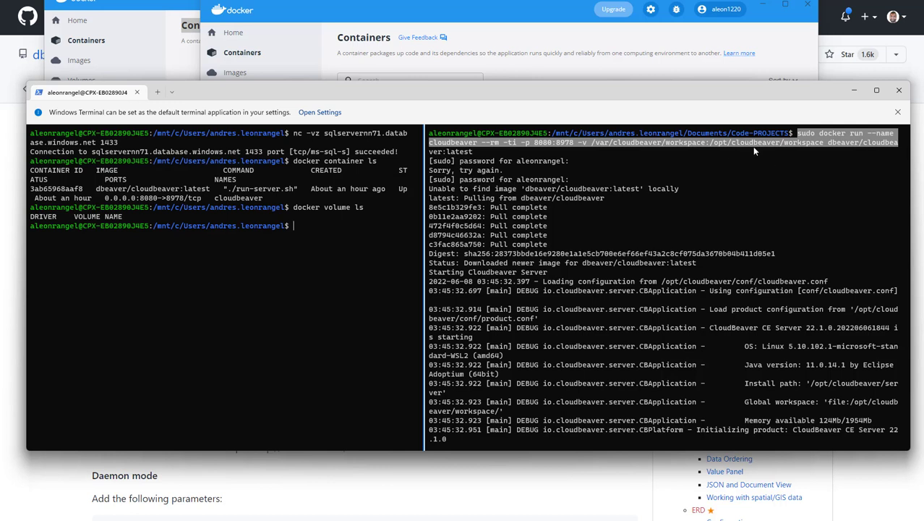
Highlight the image name dbeaver/cloudbeaver:latest in the docker run command of the other terminal pane.
click(849, 144)
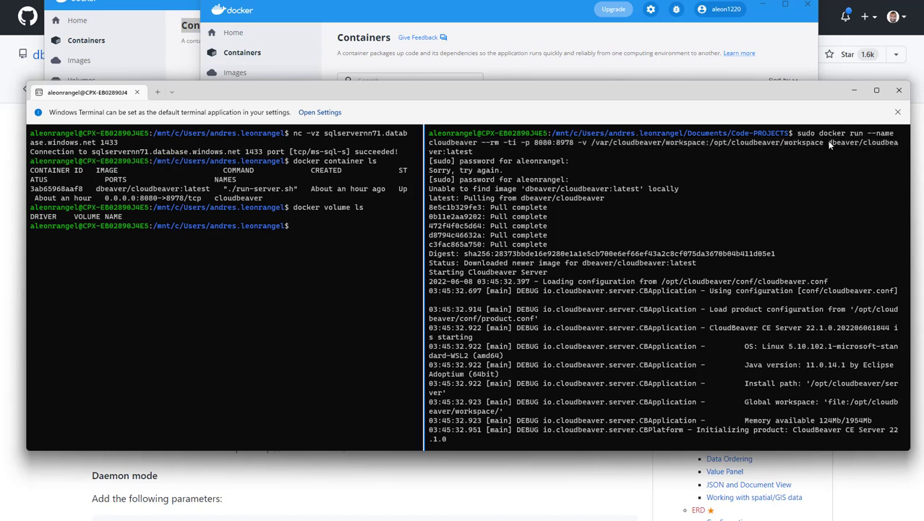
drag(829, 142, 901, 153)
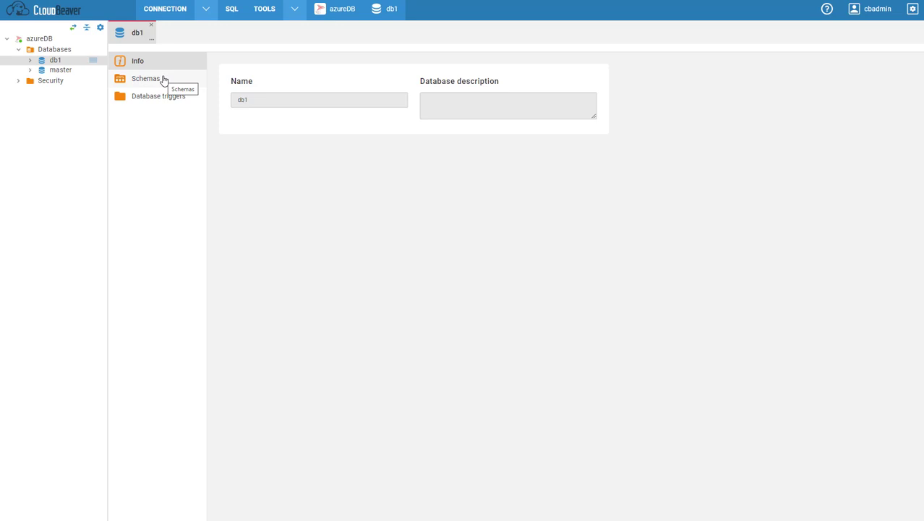
Expand the db1 database in CloudBeaver's navigation tree and look over the actions available for it.
click(31, 61)
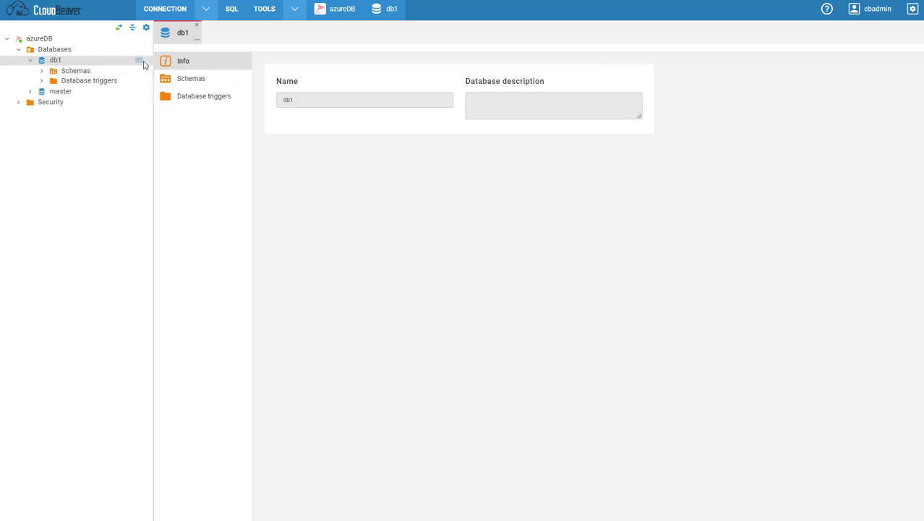
right_click(55, 63)
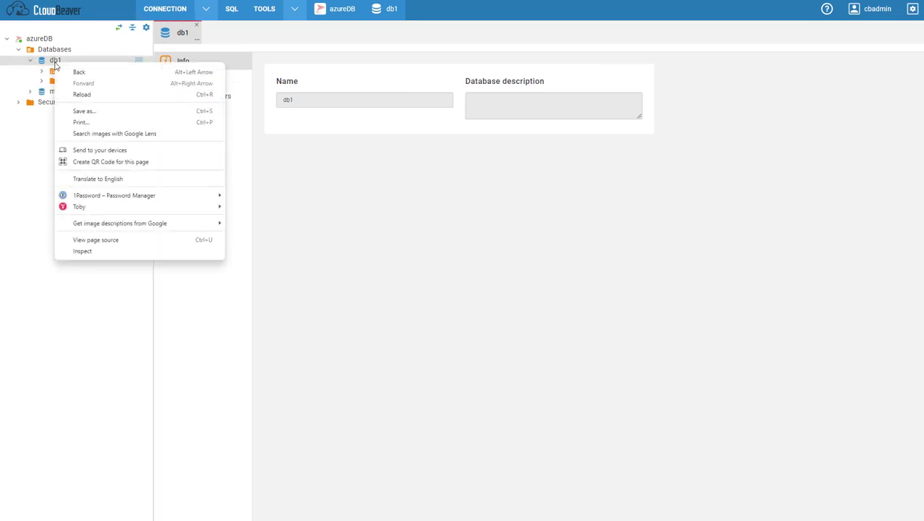
click(140, 61)
click(137, 62)
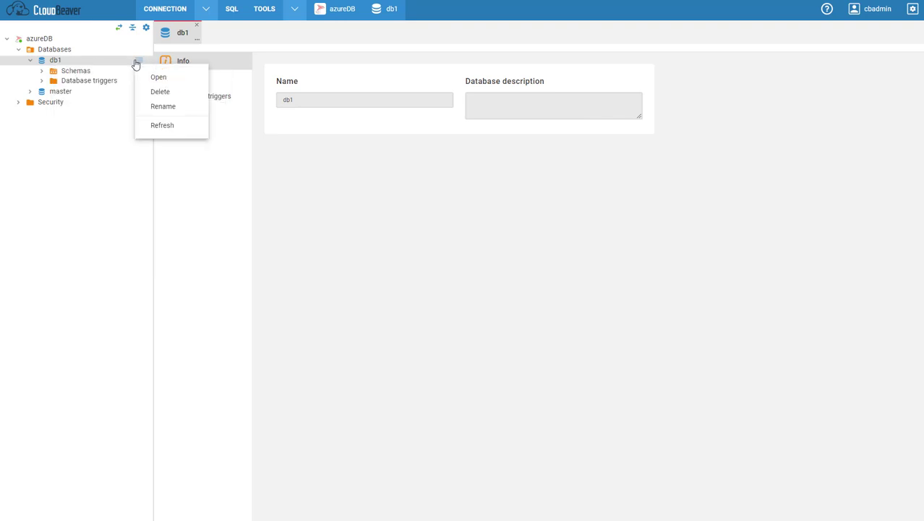
click(164, 9)
click(60, 13)
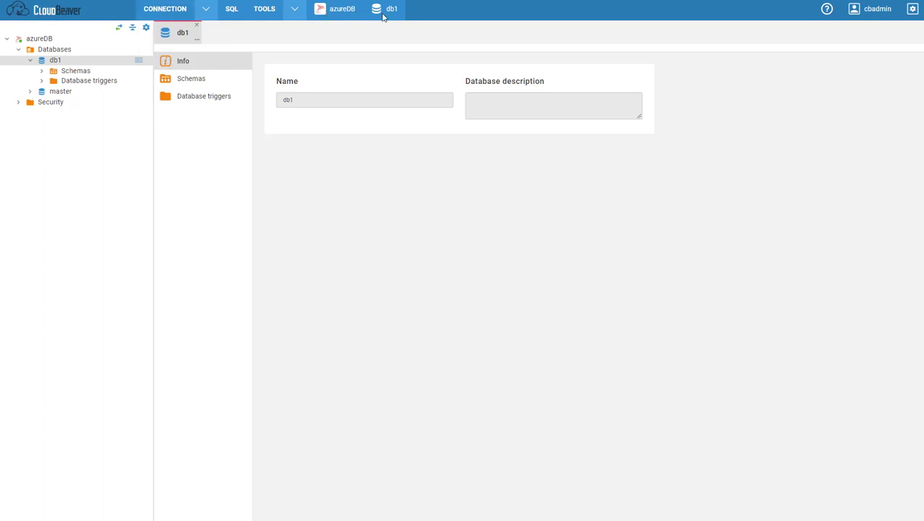
Review the Schemas and Database triggers lists of db1, finishing back on its Info page.
click(227, 86)
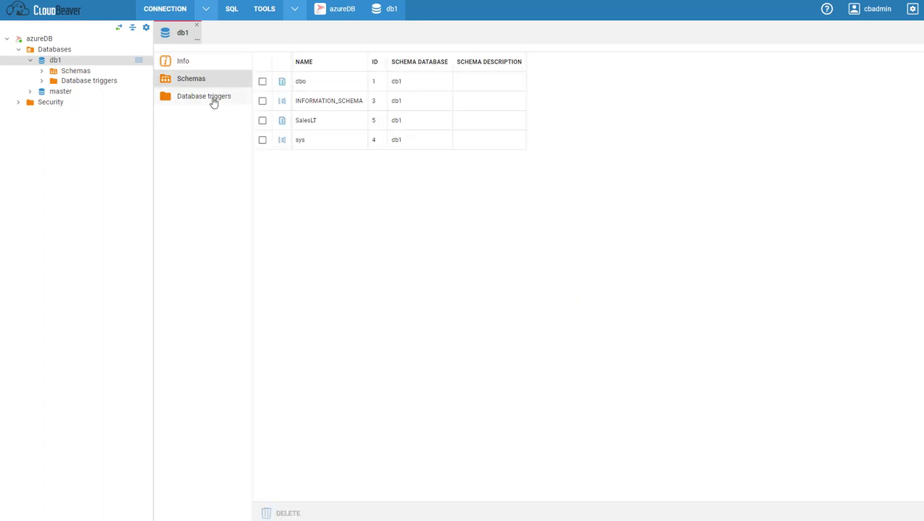
click(214, 102)
click(206, 66)
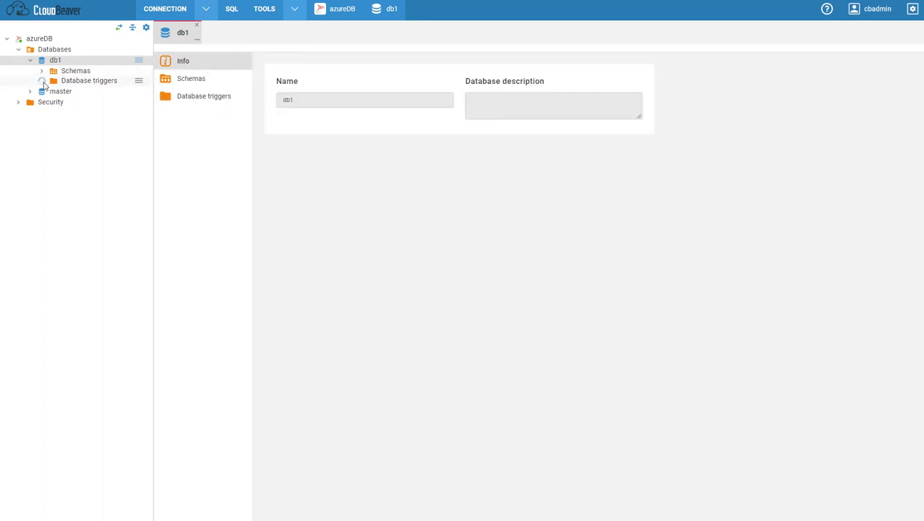
Expand the Schemas folder of db1 and its SalesLT schema, and link the tree selection back to the opened db1 object.
click(41, 71)
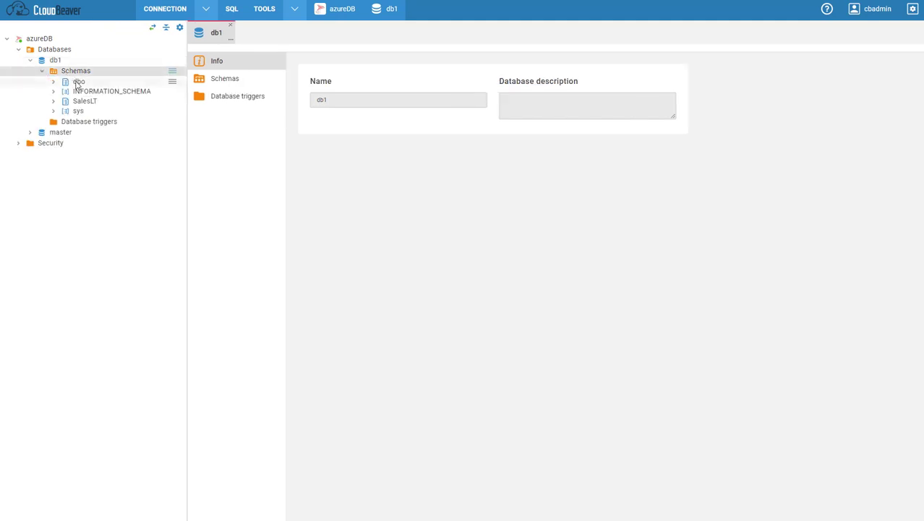
right_click(77, 83)
key(Escape)
click(60, 84)
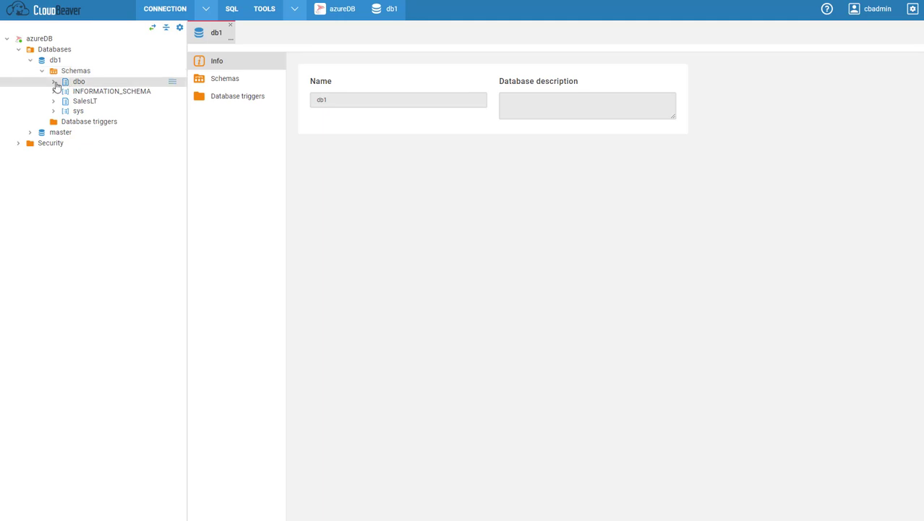
click(55, 102)
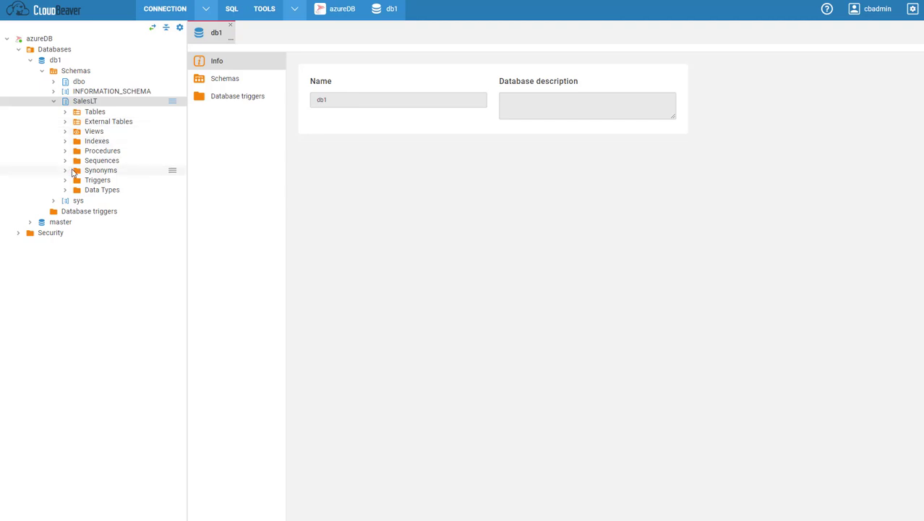
click(152, 31)
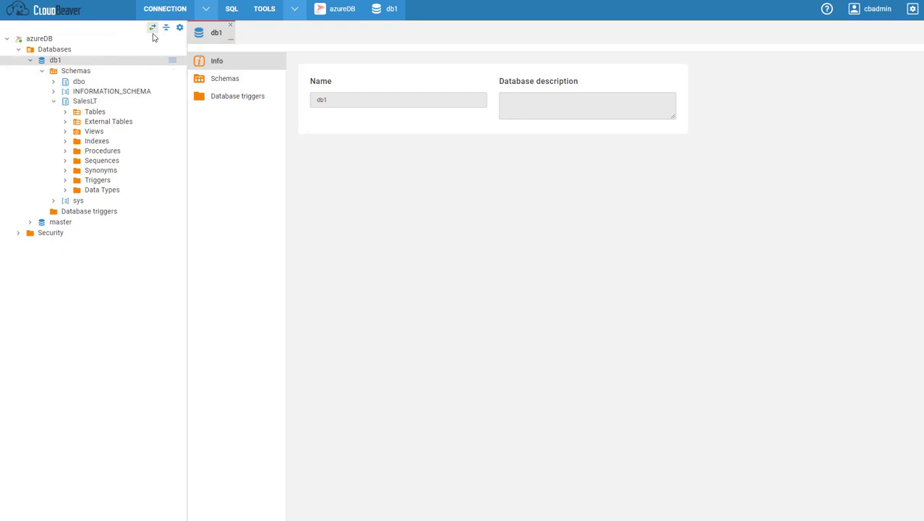
In a new SQL editor, run a TOP 20 query of CategoryName and ProductName, joining SalesLT.ProductCategory pc and SalesLT.Product p on productcategoryid.
click(232, 8)
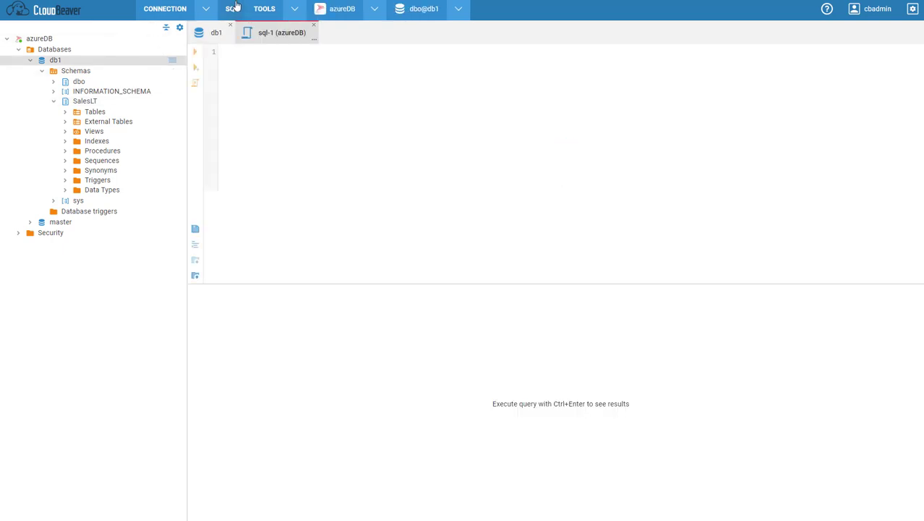
text(SELECT TOP 20 pc.Name as CategoryName, p.name as ProductName FROM SalesLT.ProductCategory pc JOIN SalesLT.Product p ON pc.productcategoryid = p.productcategoryid;)
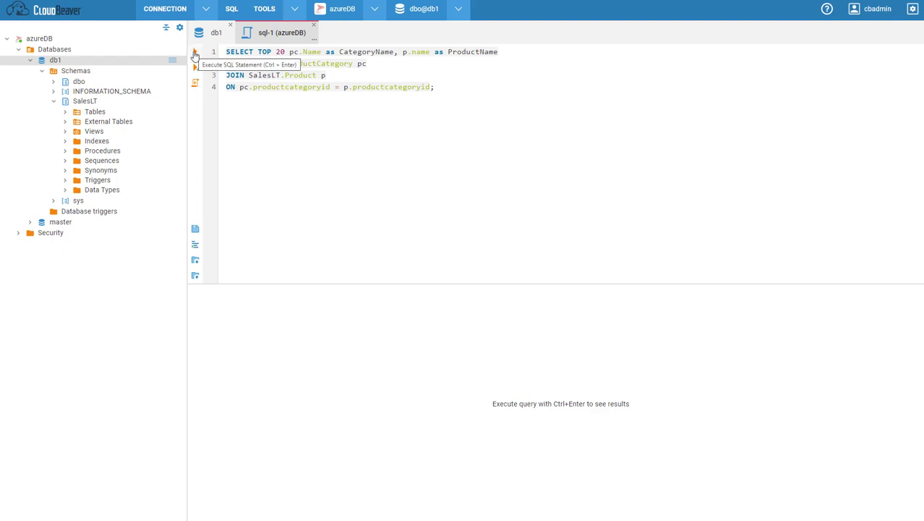
click(194, 55)
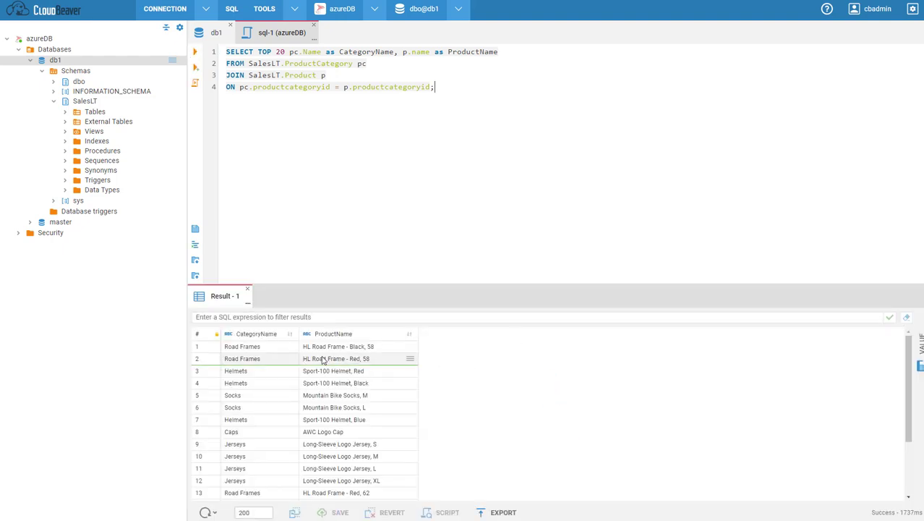
Look through the query results and examine the first row's CategoryName and ProductName cells.
scroll(323, 360, down, 3)
scroll(304, 383, up, 3)
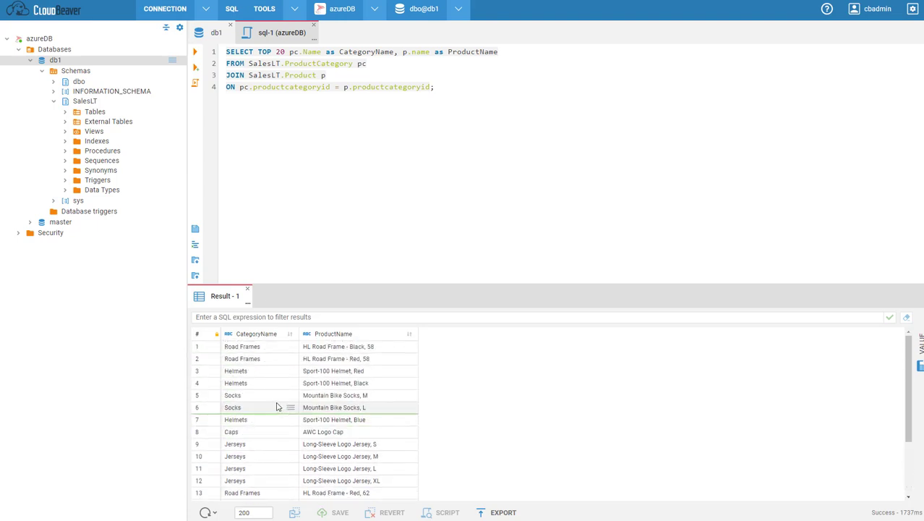
click(255, 351)
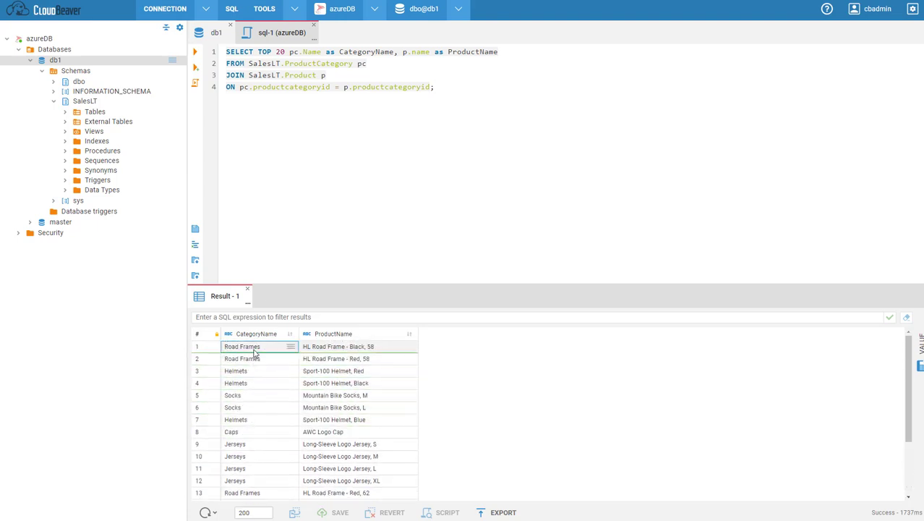
click(324, 352)
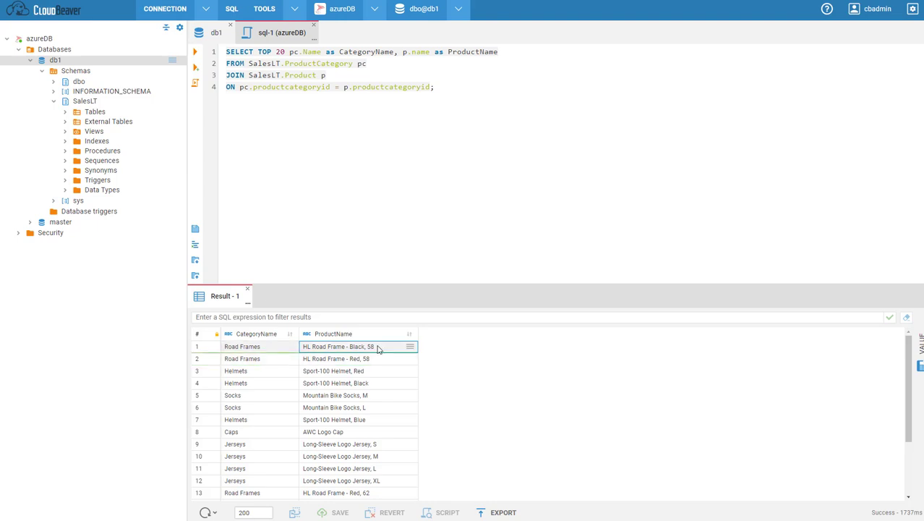
Switch to the Azure portal's query editor in Microsoft Edge and compare its results for the same query.
mouse_move(520, 517)
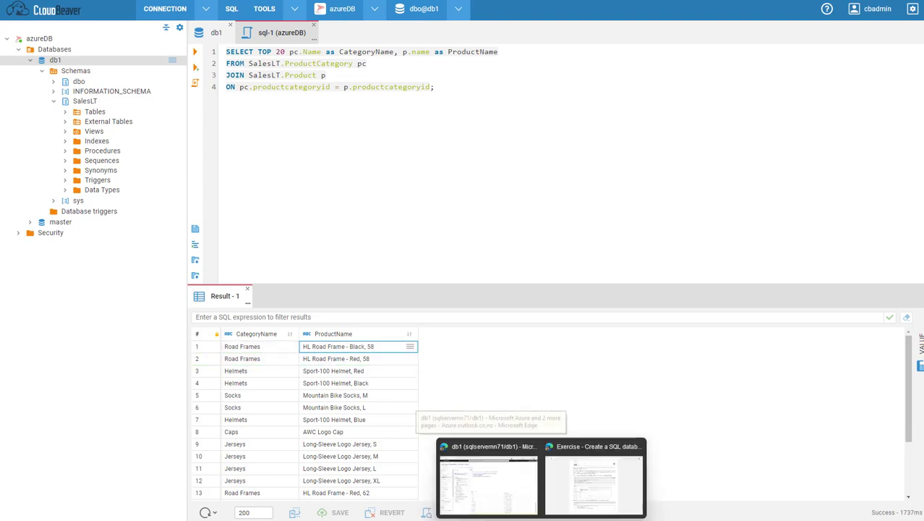
click(488, 479)
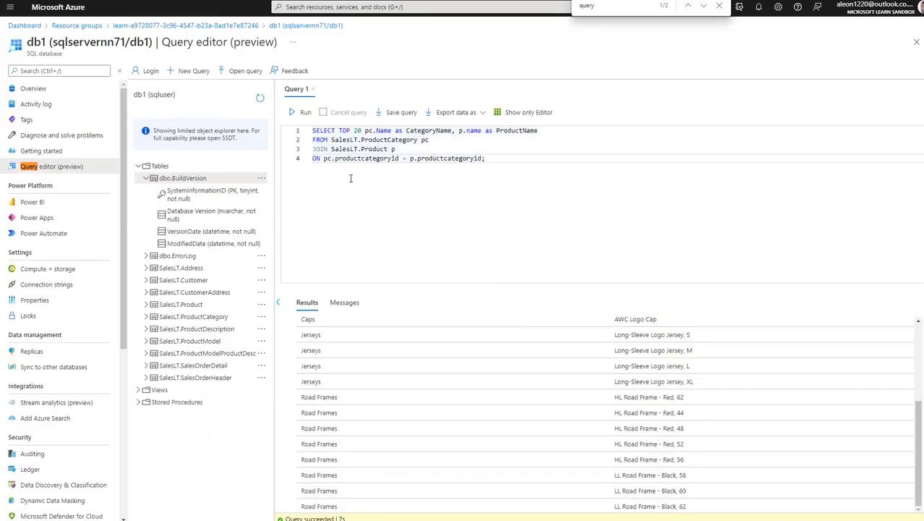
scroll(380, 365, up, 5)
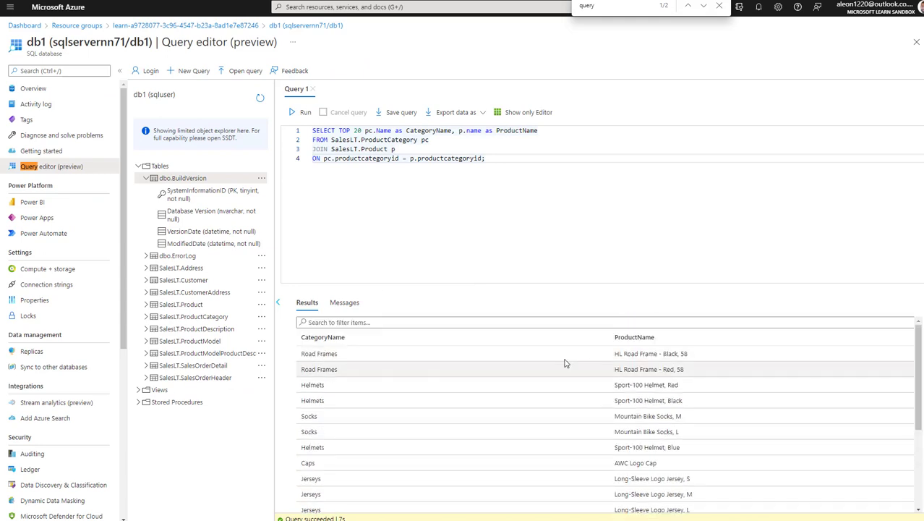
scroll(653, 357, down, 2)
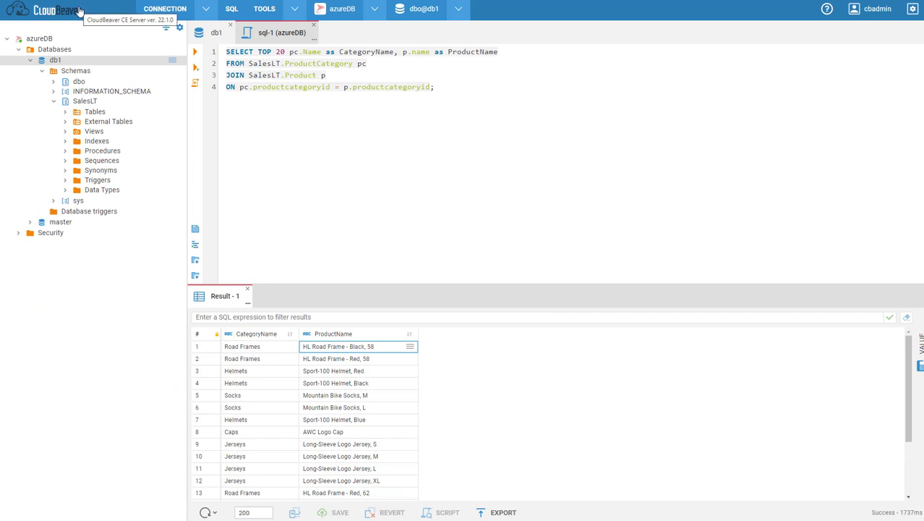
Disconnect all database connections in CloudBeaver without restoring azureDB, and close the sql-1 script.
click(163, 13)
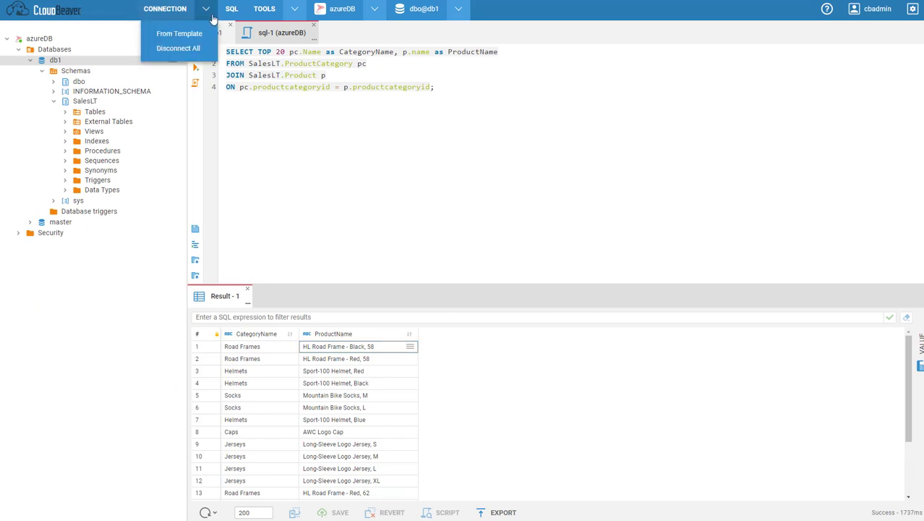
click(193, 51)
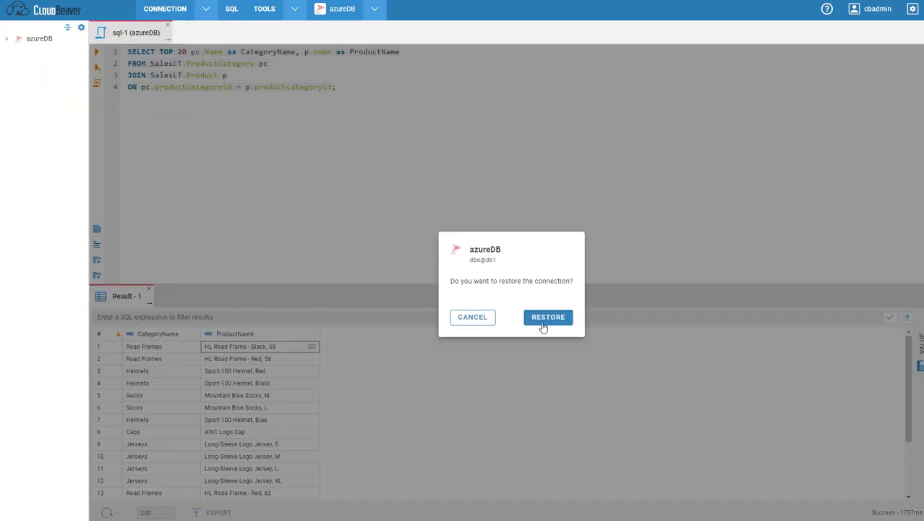
click(470, 323)
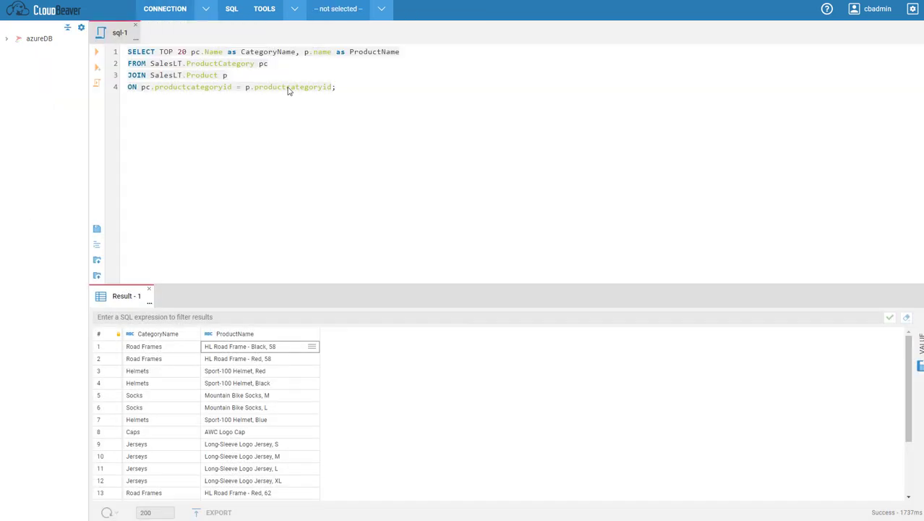
click(134, 25)
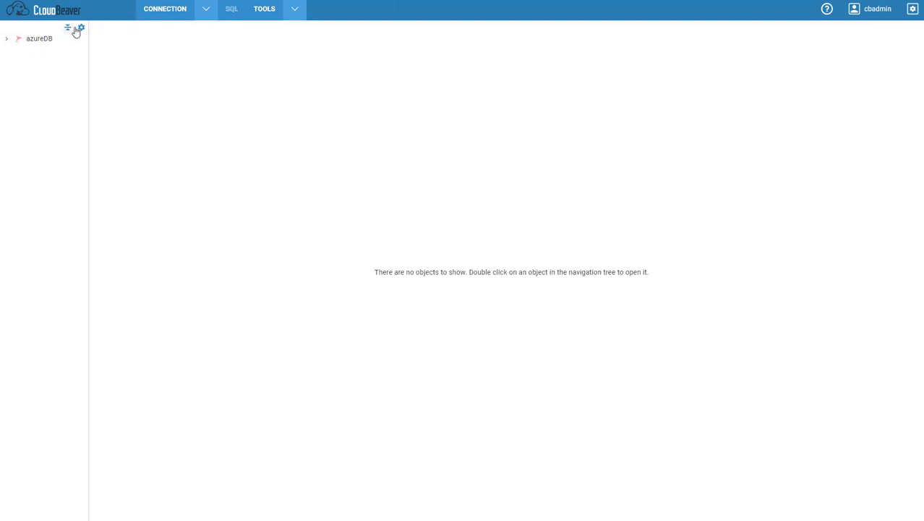
Check which templates are offered for a new connection, and dismiss the dialog without creating one.
click(203, 16)
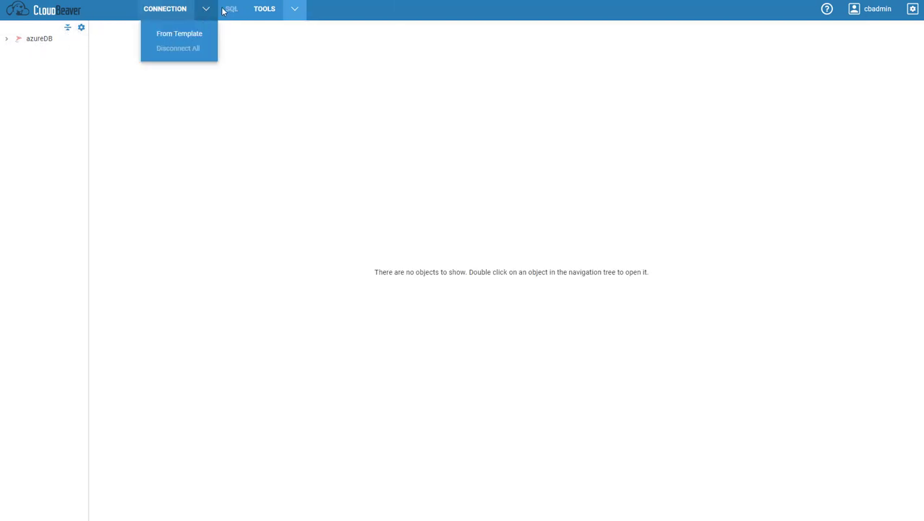
click(296, 15)
click(204, 16)
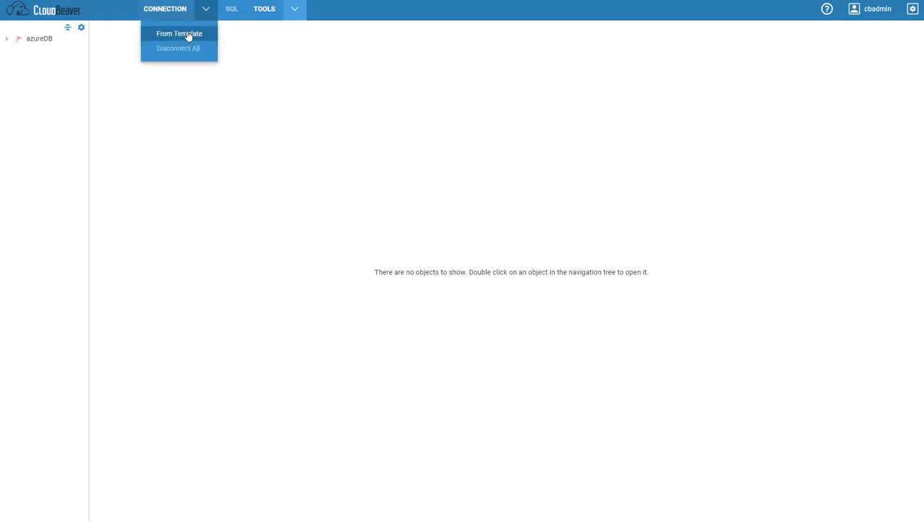
click(179, 33)
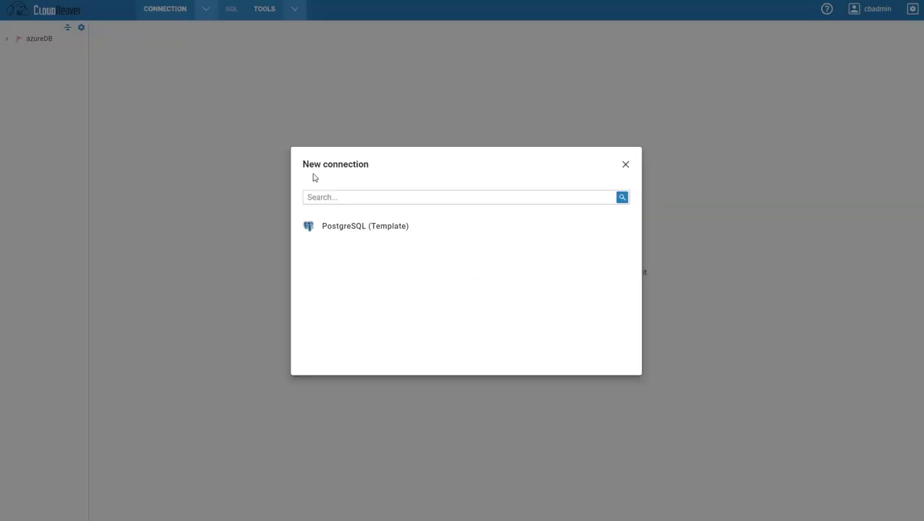
click(625, 165)
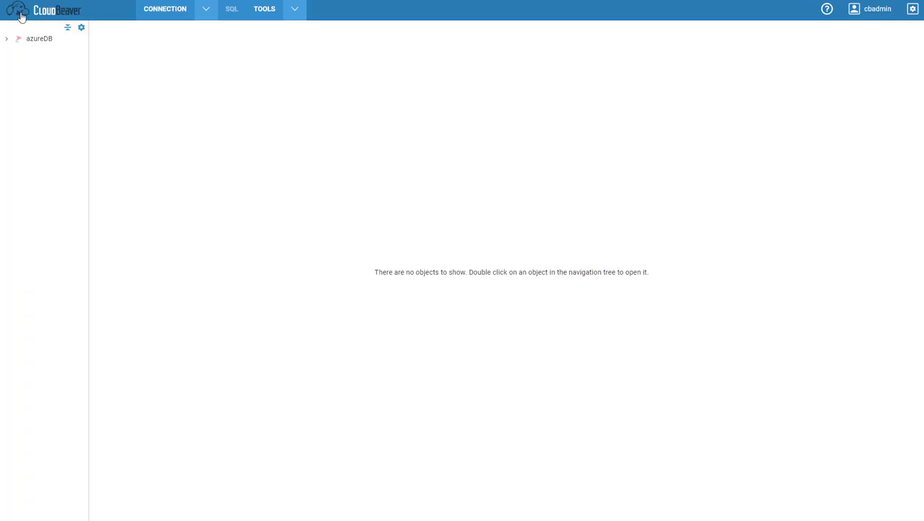
Open Connection Management in the administration area and bring up the Add Database driver list.
click(82, 28)
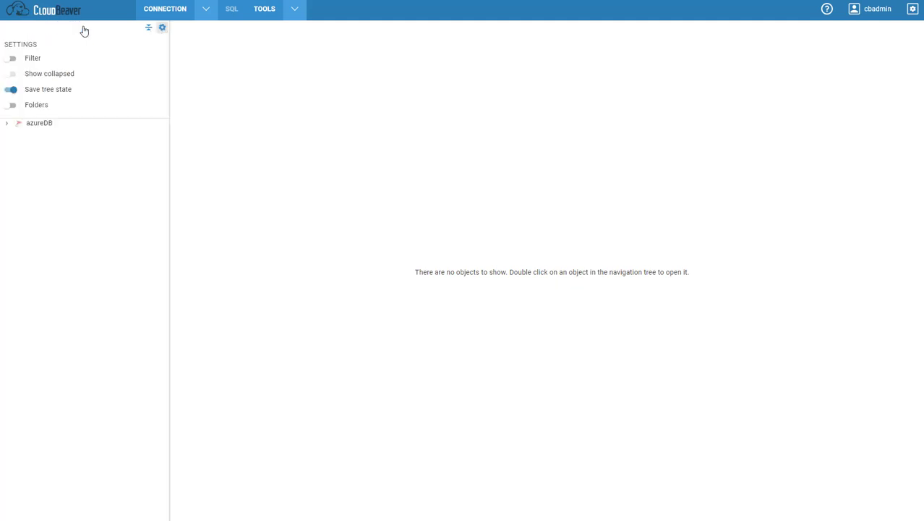
click(912, 10)
click(904, 41)
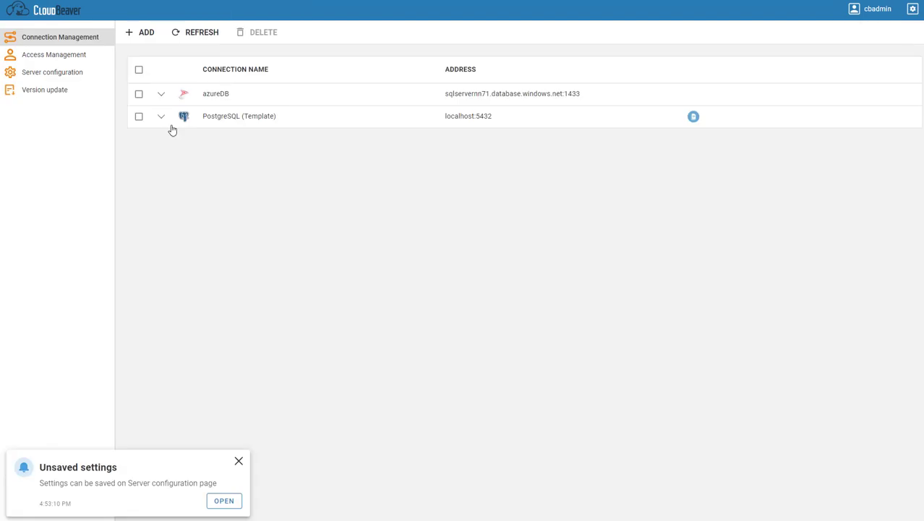
click(139, 33)
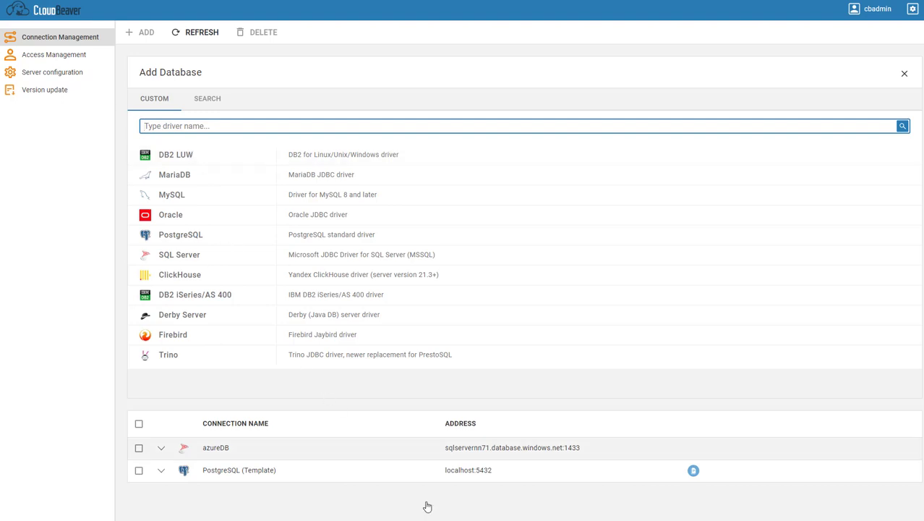
Expand the azureDB connection's options and test the connection with its saved settings.
click(162, 451)
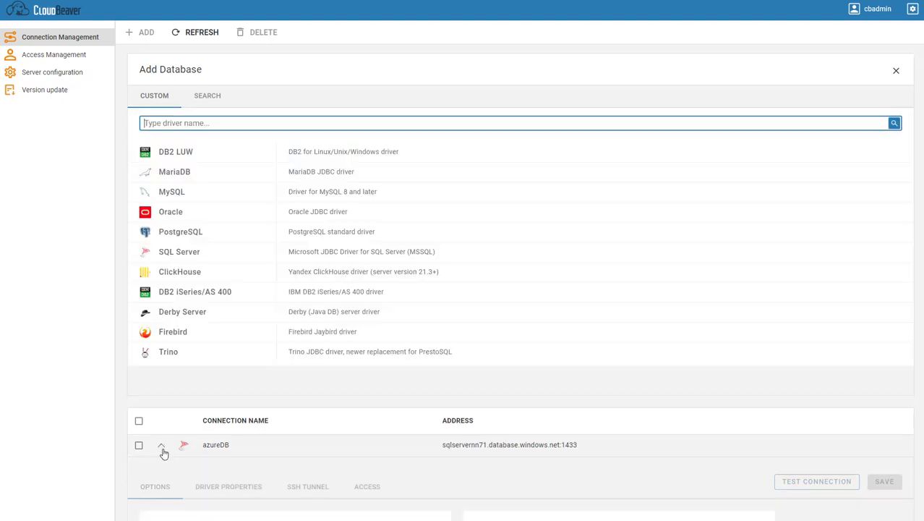
click(203, 454)
click(203, 454)
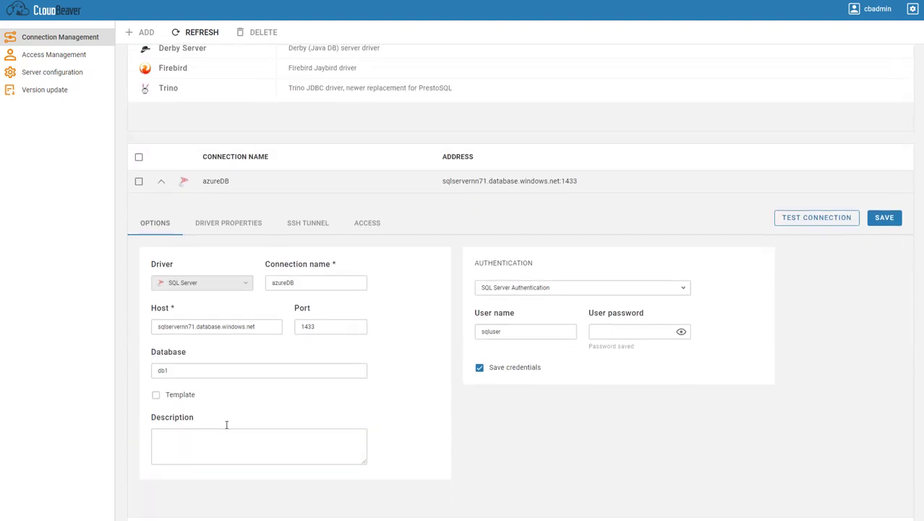
click(810, 188)
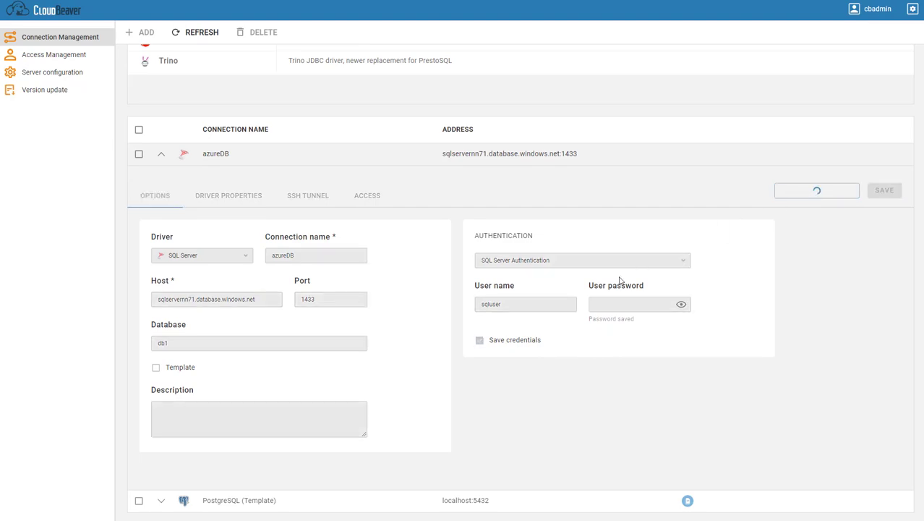
Switch to Windows Terminal, check the CloudBeaver container log for the connection test entries, and minimize the terminal.
mouse_move(598, 519)
click(600, 492)
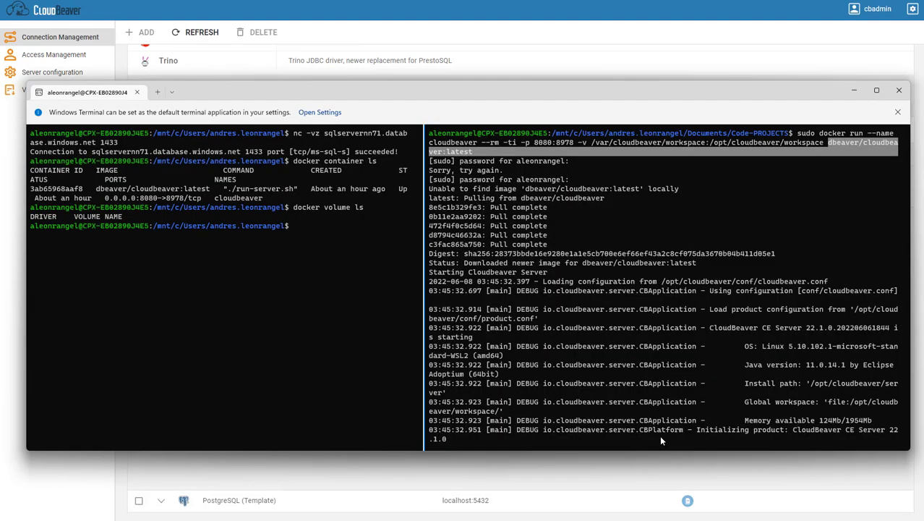
click(763, 357)
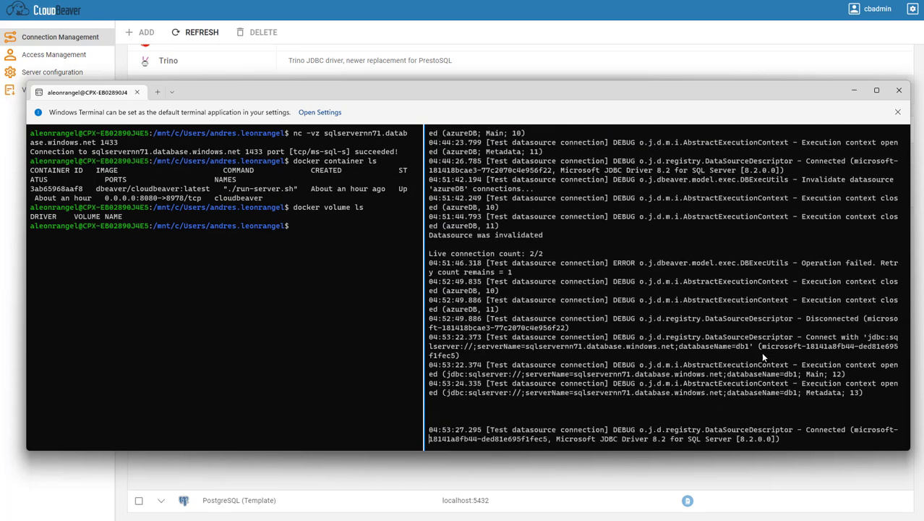
click(854, 91)
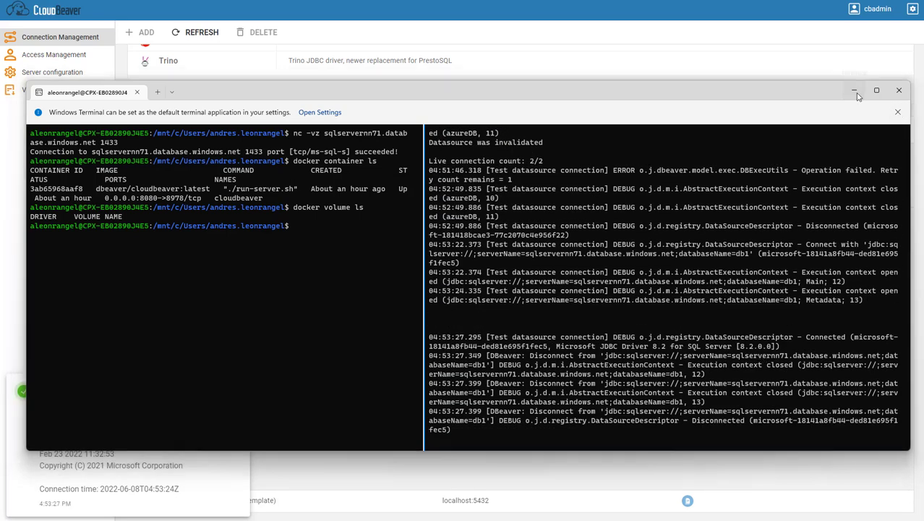